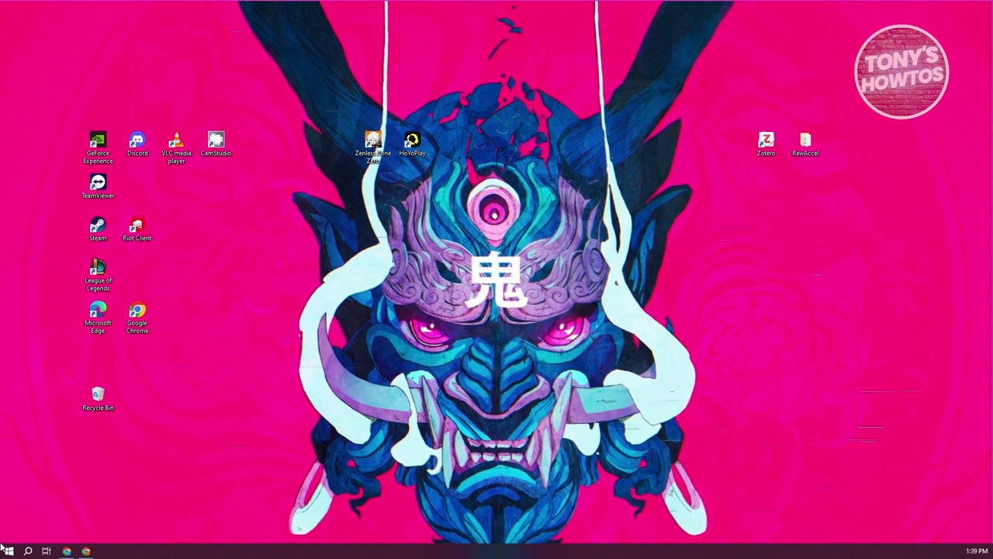
Bring up Chrome on the Wix Automations dashboard.
click(87, 550)
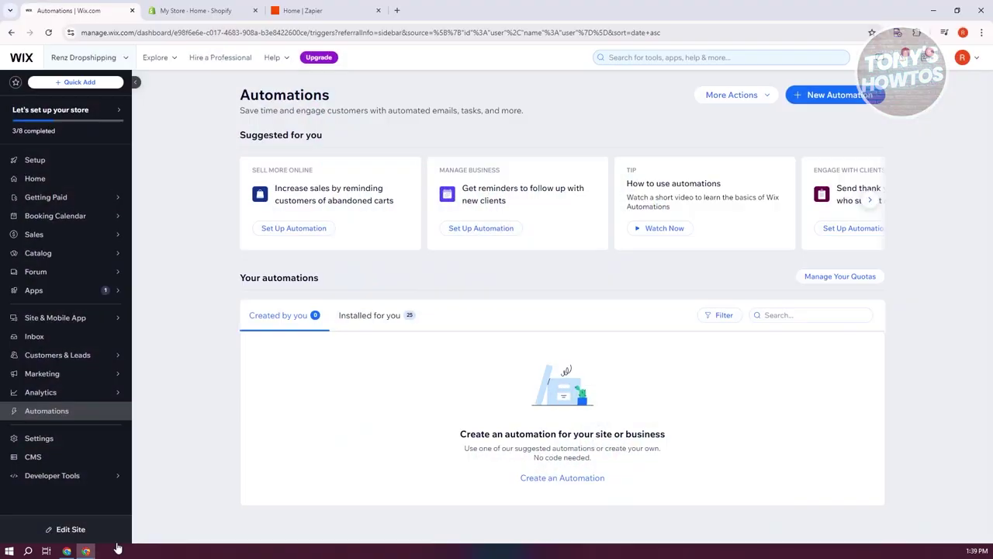
click(208, 9)
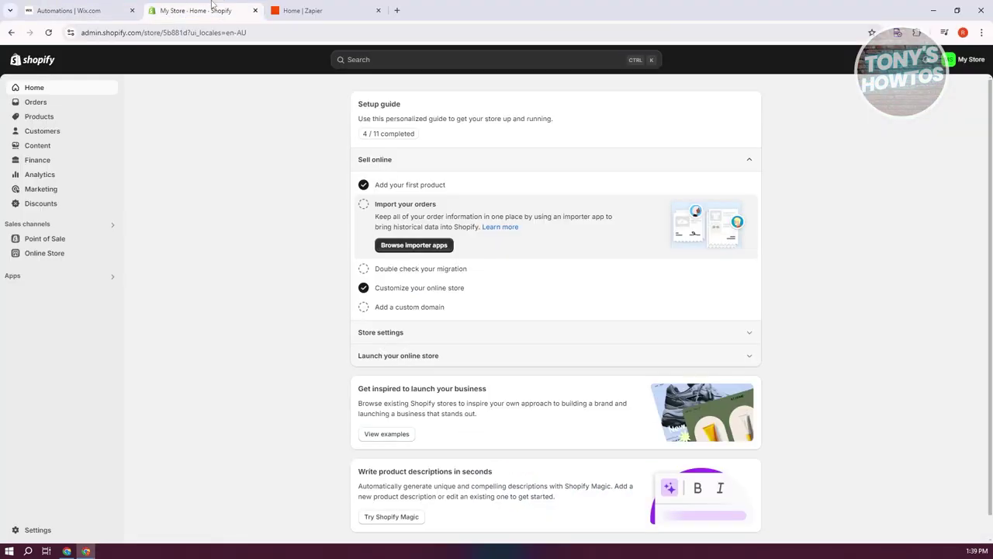
click(59, 8)
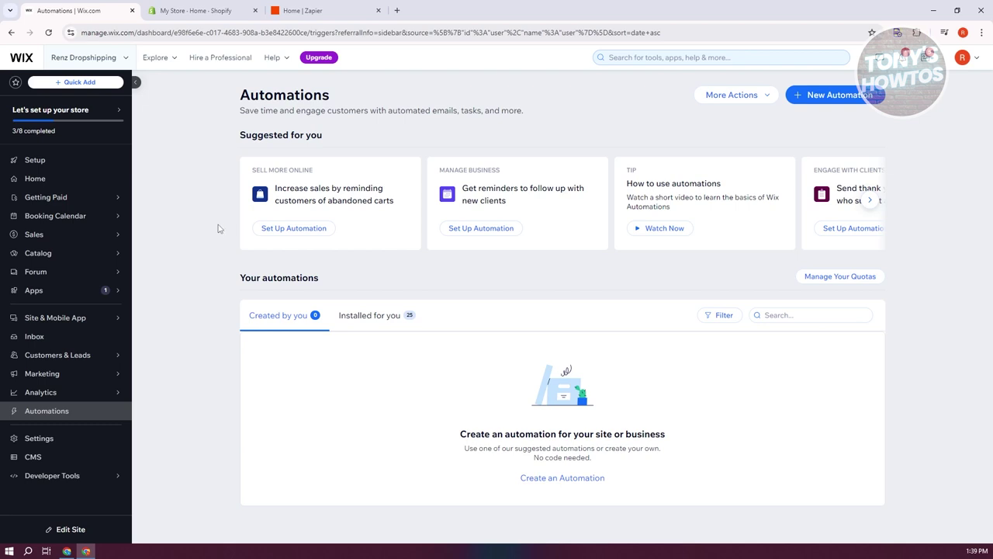
Switch to the 'Home | Zapier' tab.
click(310, 8)
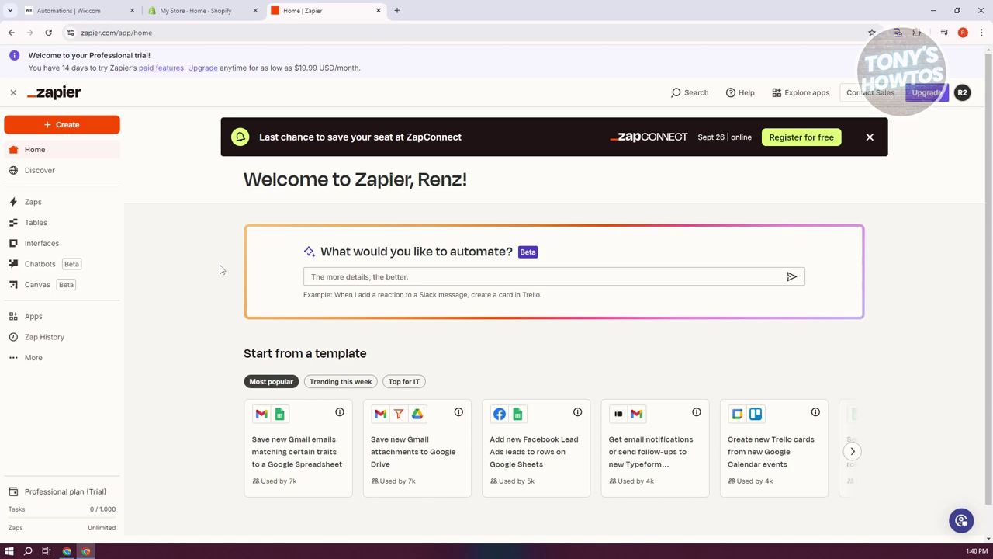
Create a new Zap from the + Create menu.
click(71, 127)
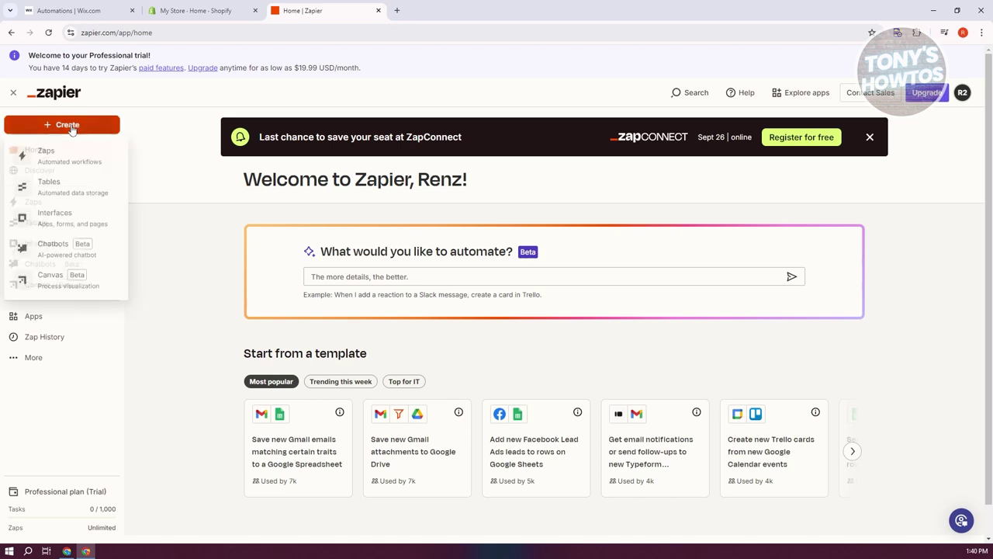
click(83, 166)
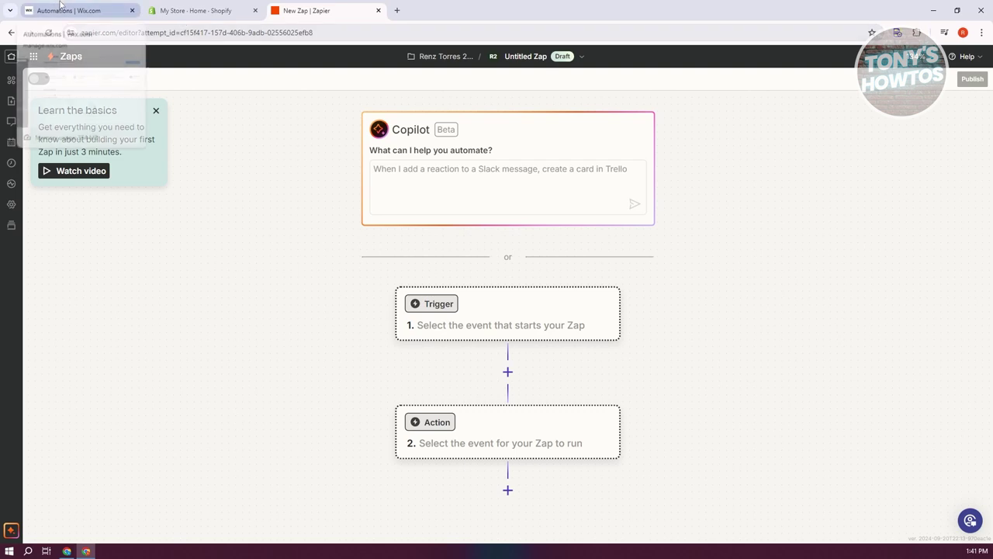
Set the trigger app to Wix with eCommerce as the trigger event.
click(441, 340)
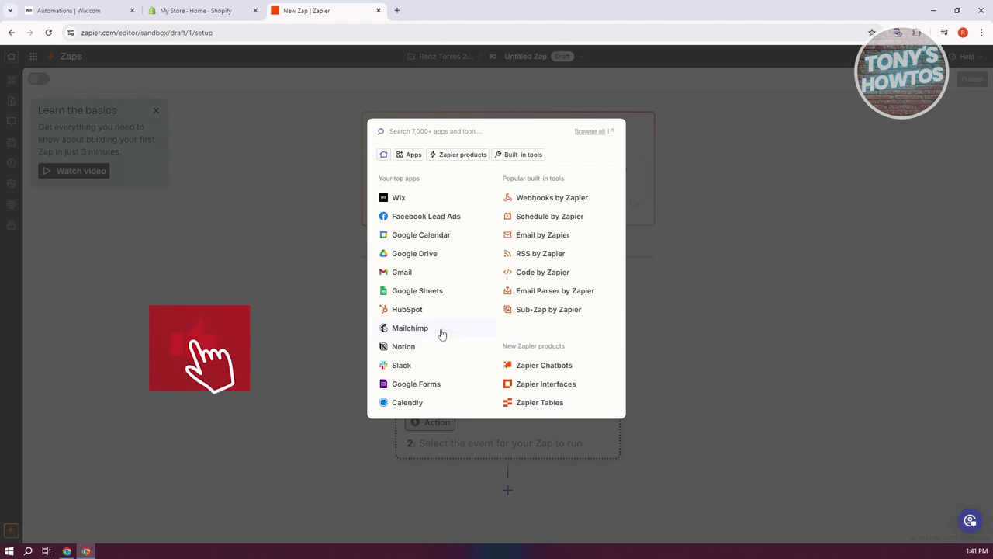
click(399, 199)
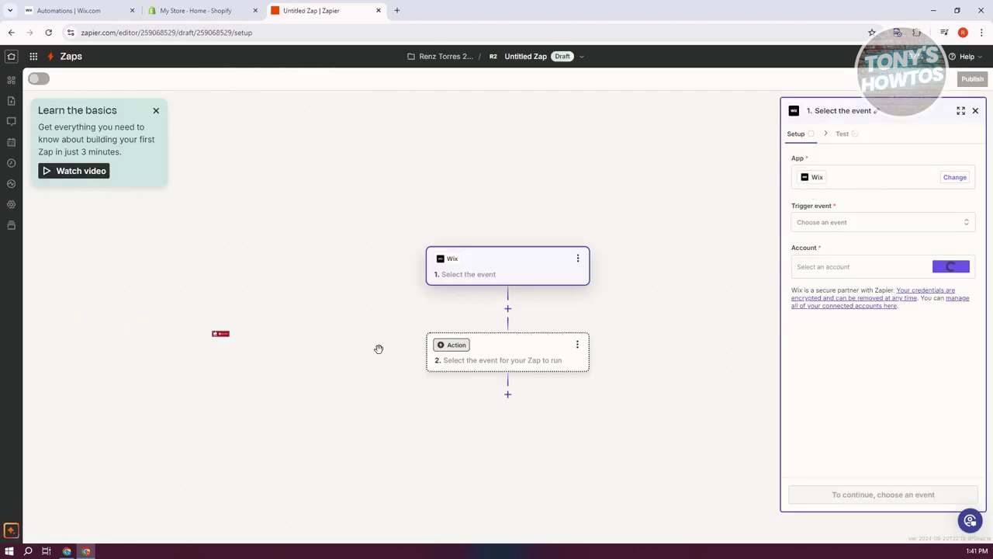
click(865, 223)
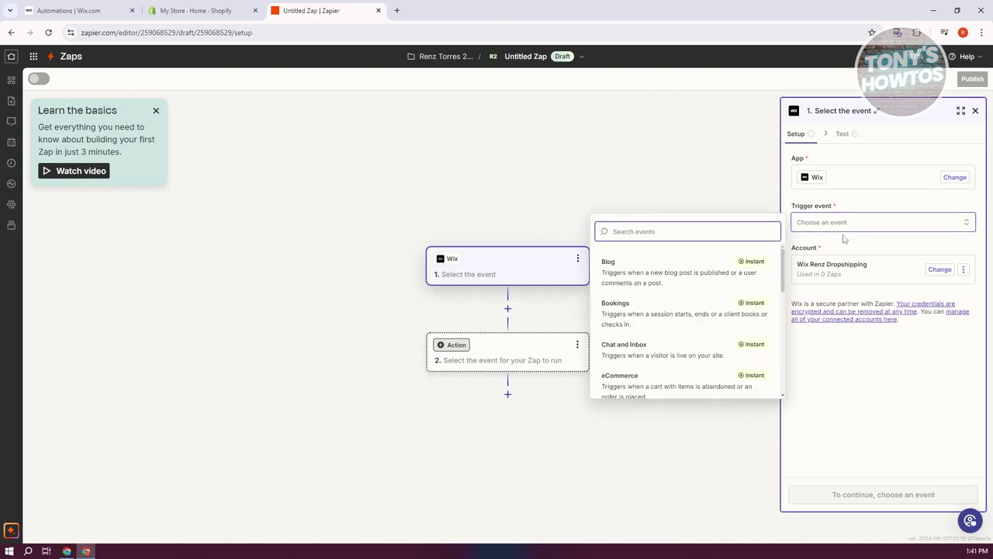
scroll(735, 286, down, 1)
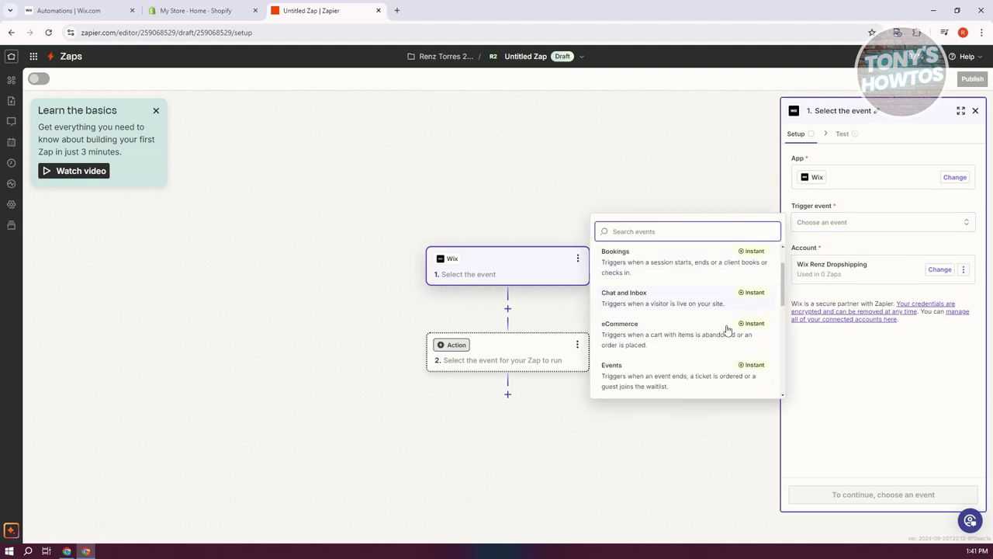
scroll(714, 345, down, 1)
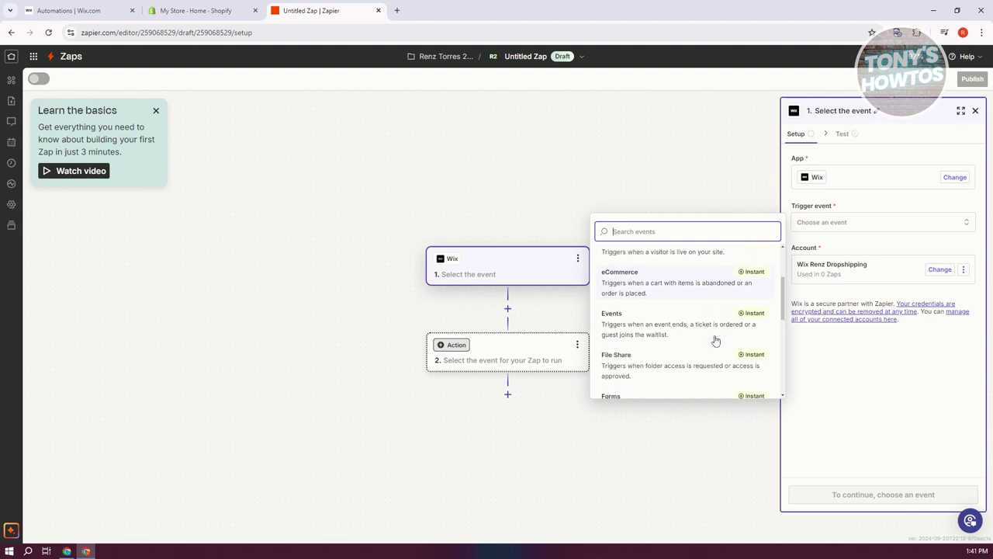
scroll(714, 341, down, 2)
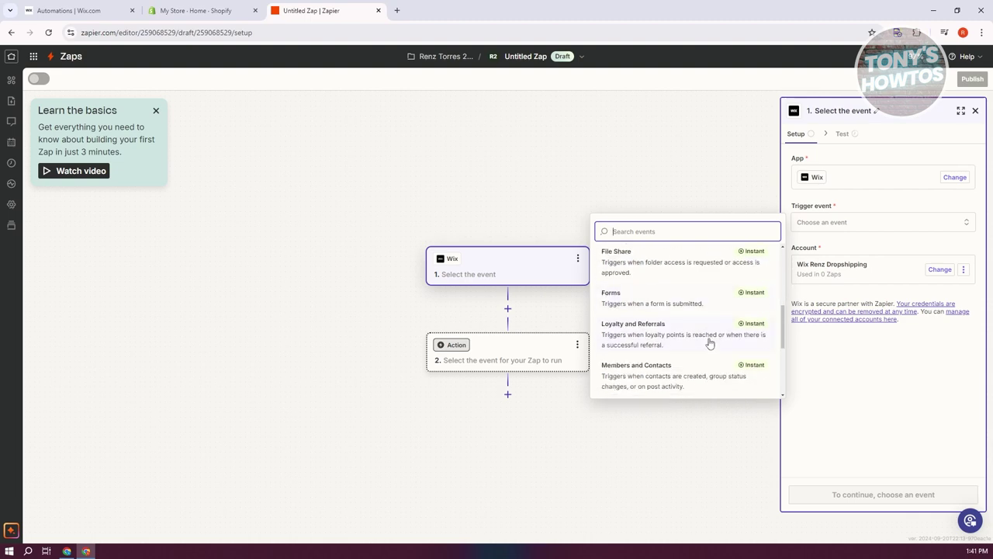
scroll(694, 355, down, 2)
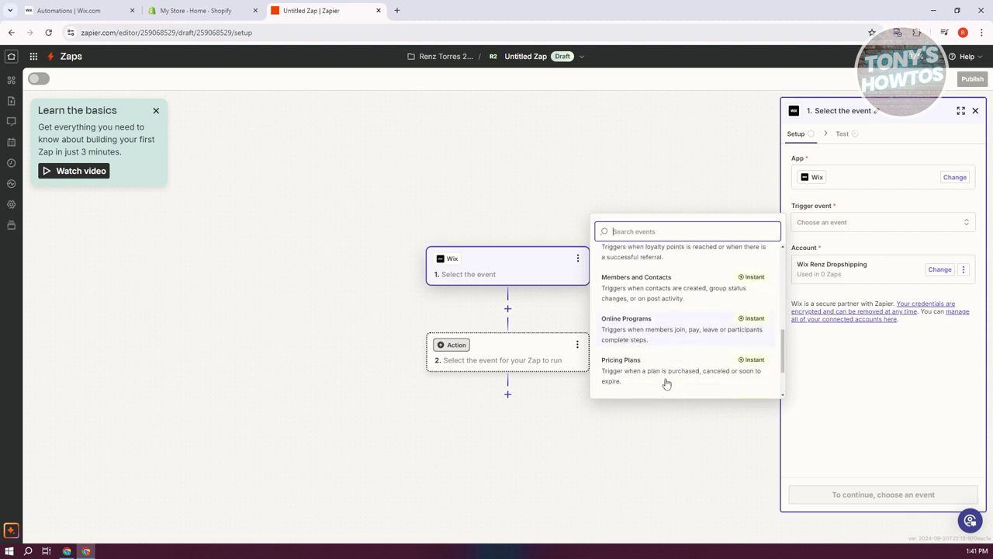
scroll(665, 383, down, 2)
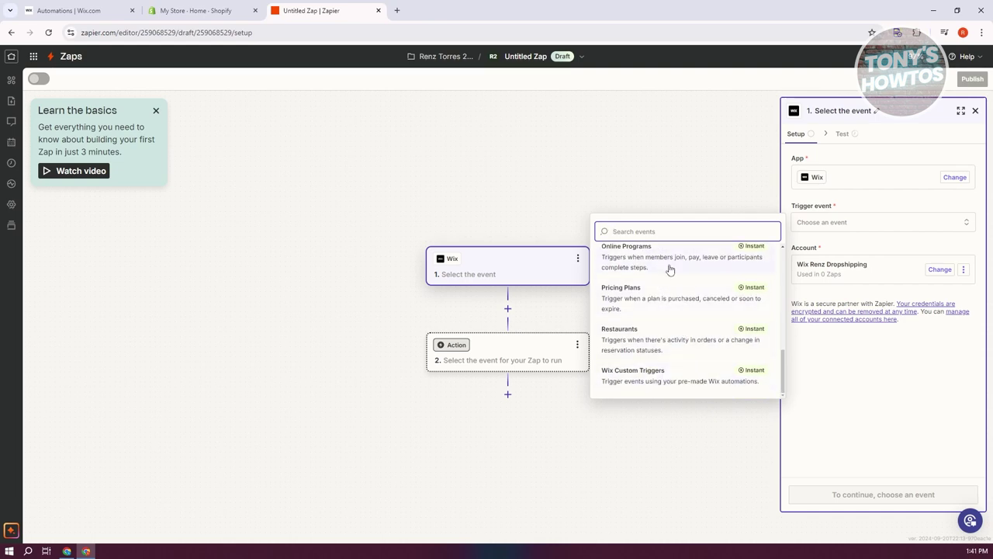
scroll(686, 301, up, 2)
scroll(682, 296, up, 4)
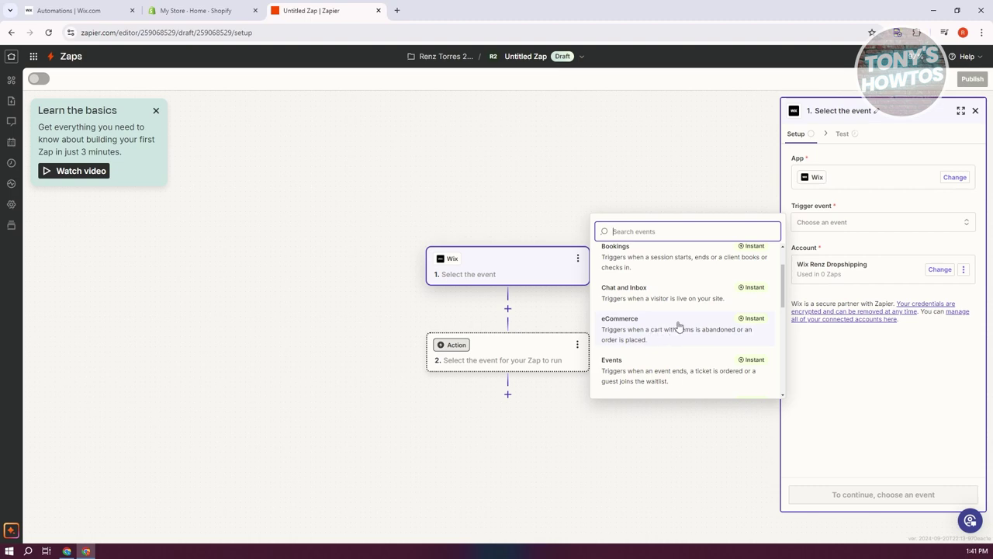
click(678, 326)
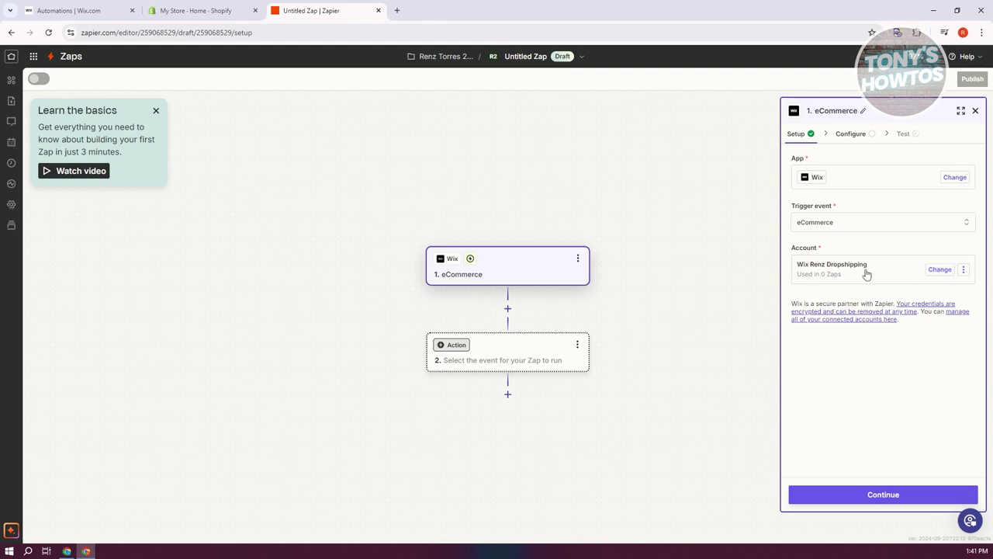
Connect a new Wix account for the dropshipping site and continue to Configure.
click(940, 269)
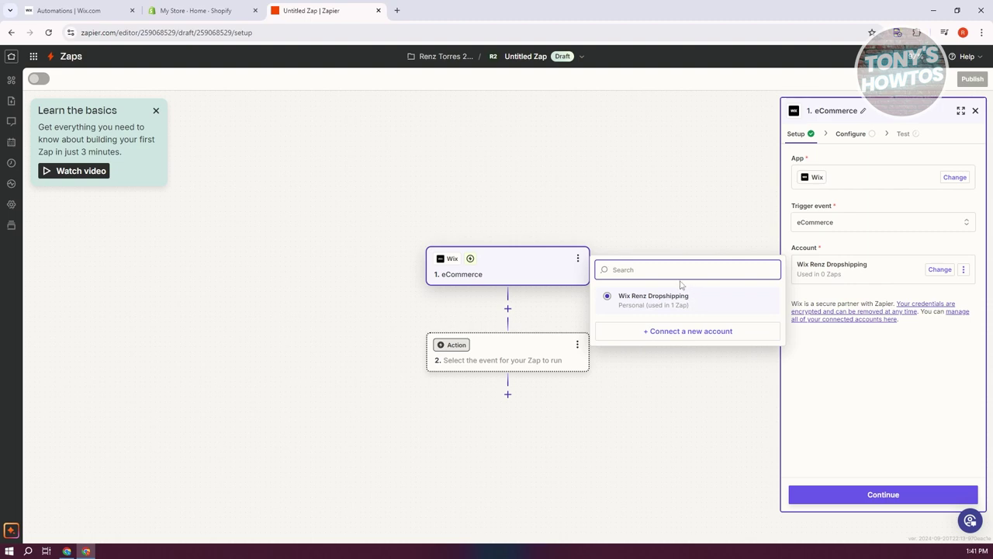
click(693, 339)
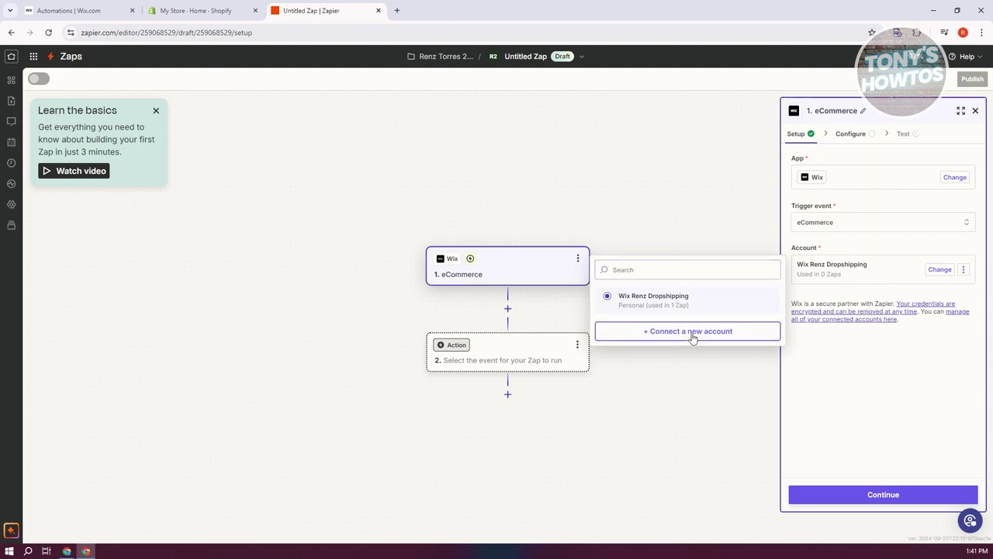
drag(799, 18, 772, 52)
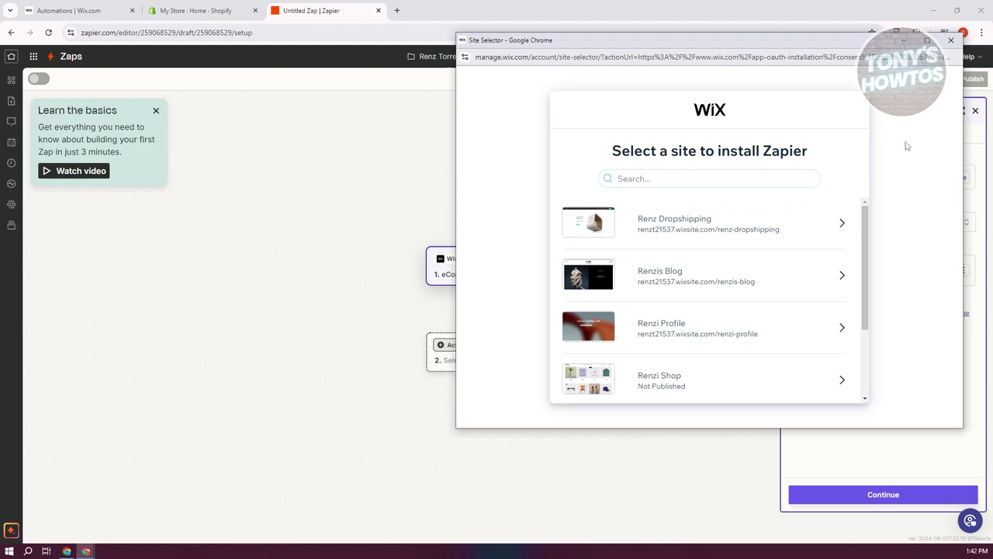
click(950, 40)
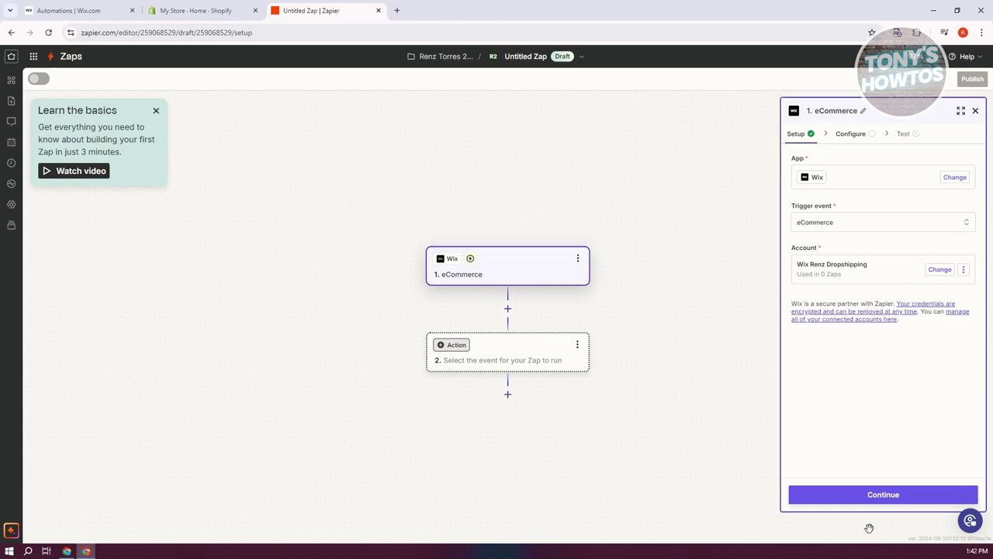
click(868, 495)
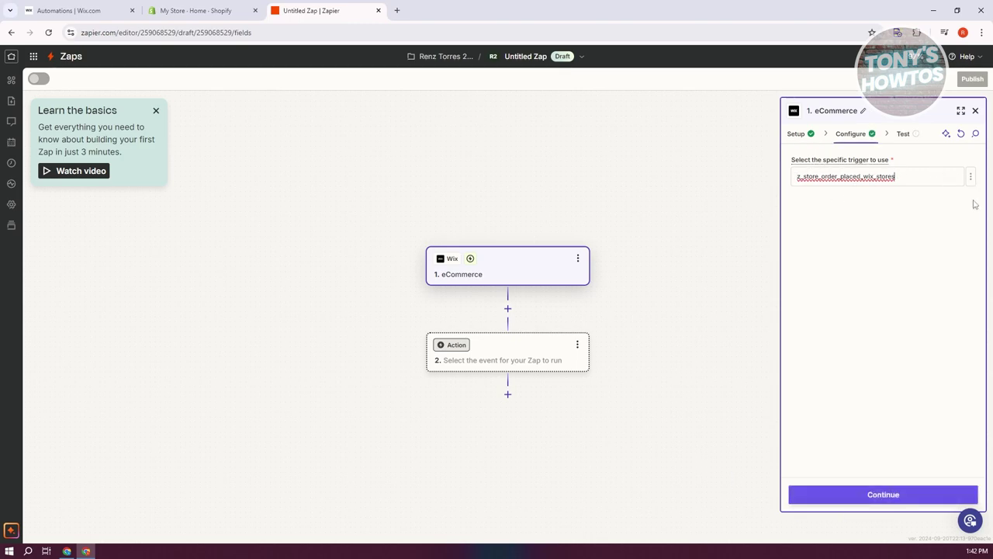
Switch the trigger field to a fixed list, pick Checkout abandoned, and continue to Test.
click(970, 176)
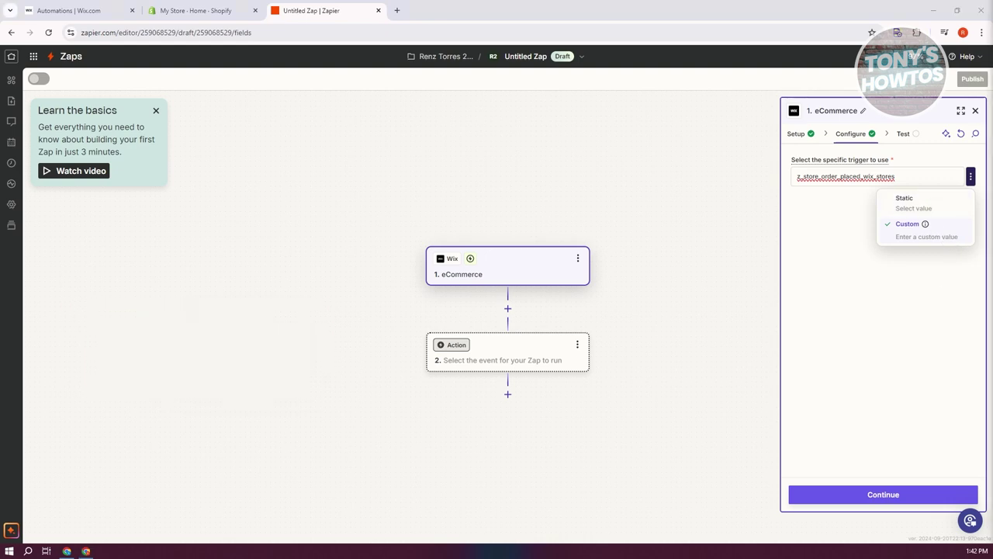
click(870, 321)
click(969, 184)
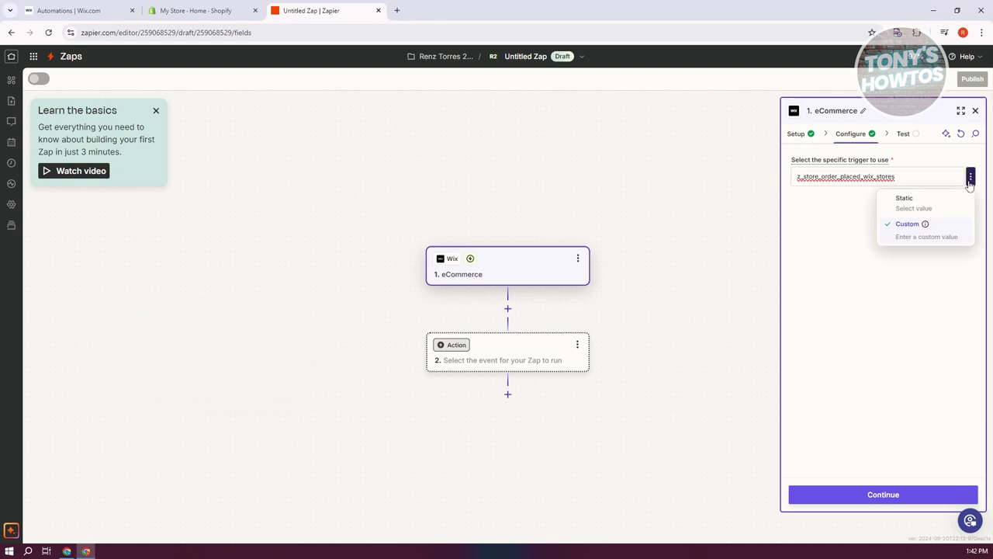
click(926, 208)
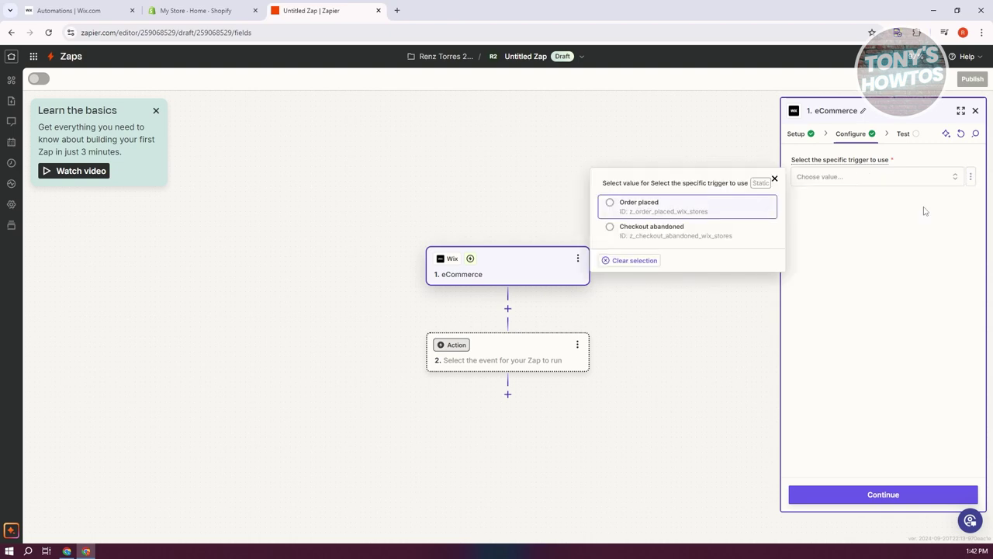
click(649, 237)
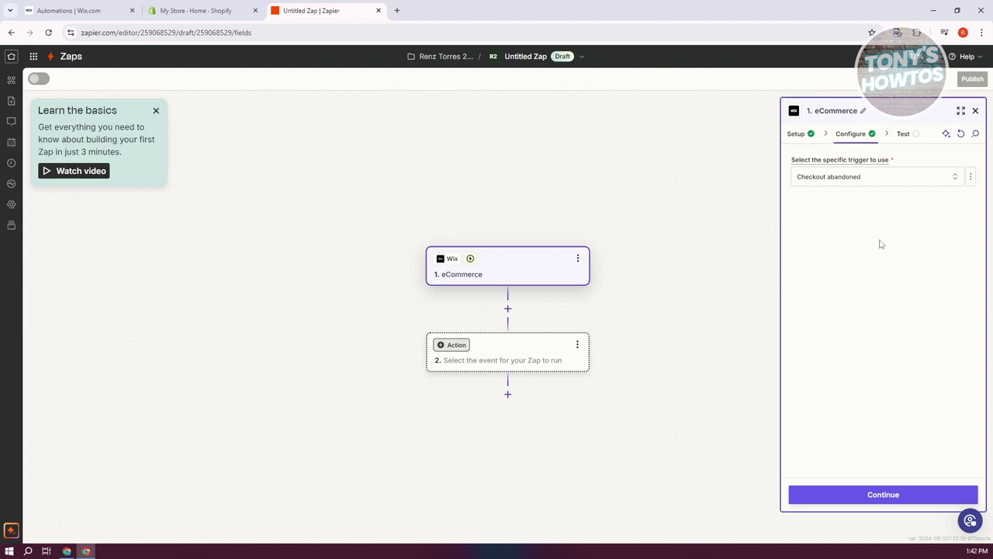
click(920, 502)
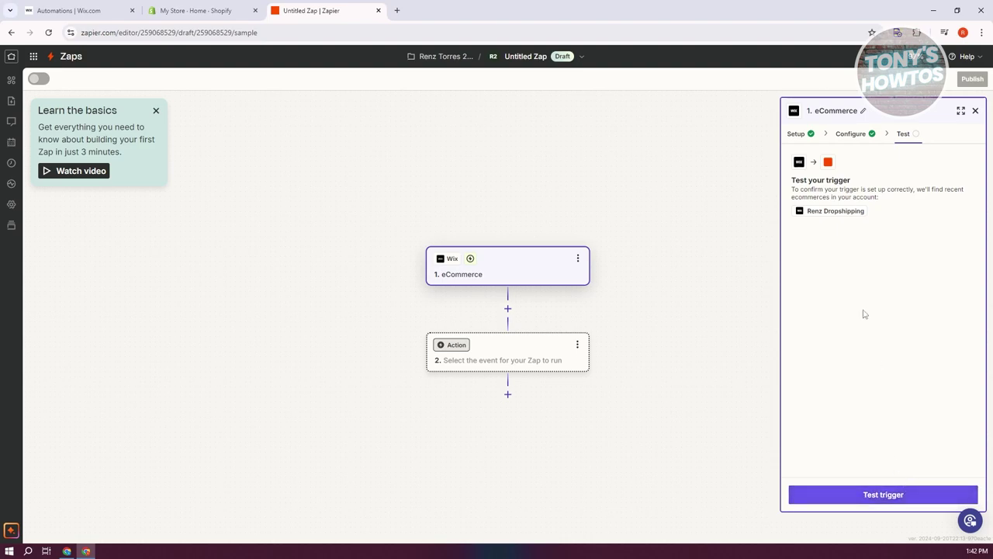
Test the trigger, find new records, and continue with the eCommerce A record.
click(892, 503)
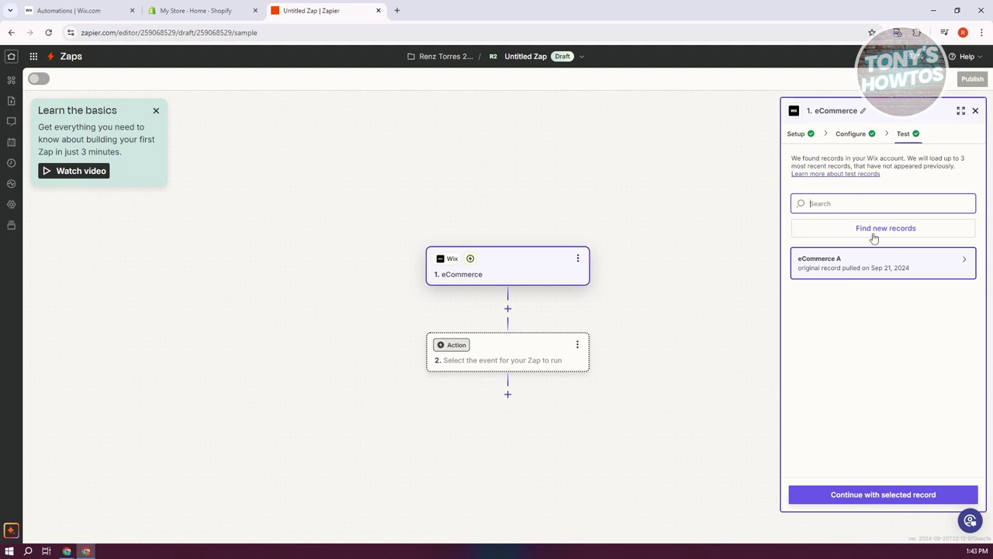
click(899, 237)
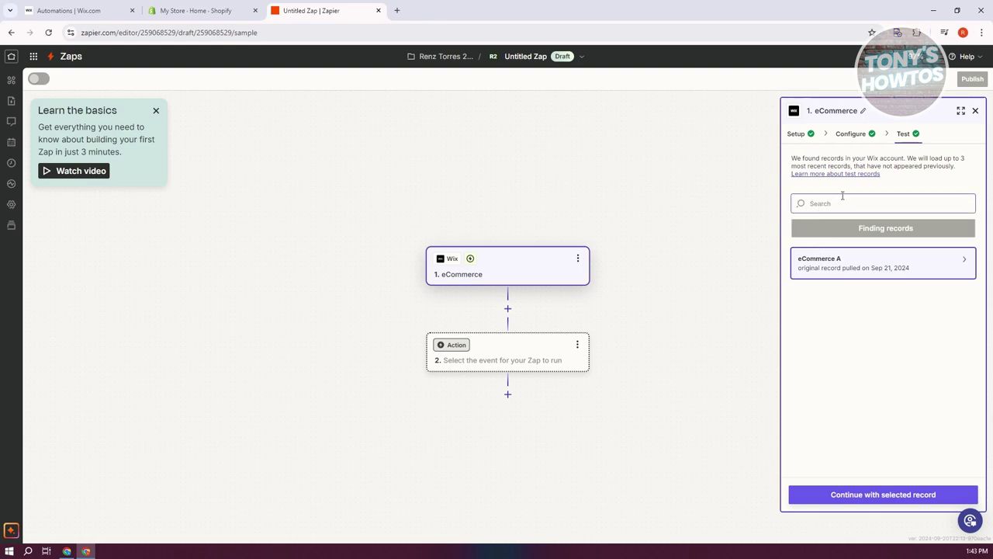
click(876, 502)
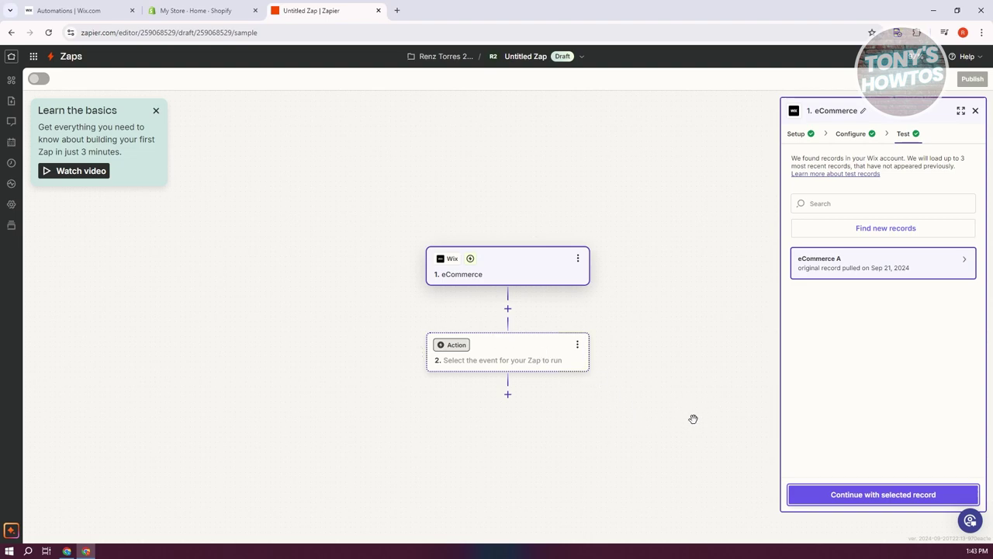
click(544, 366)
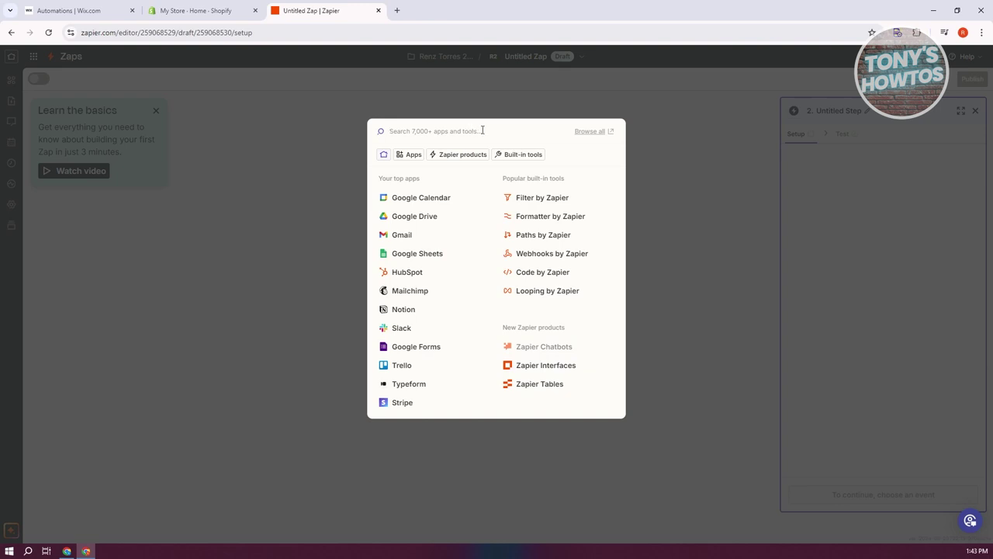
Search the app picker for Shopify and make it the action app.
text(shopify)
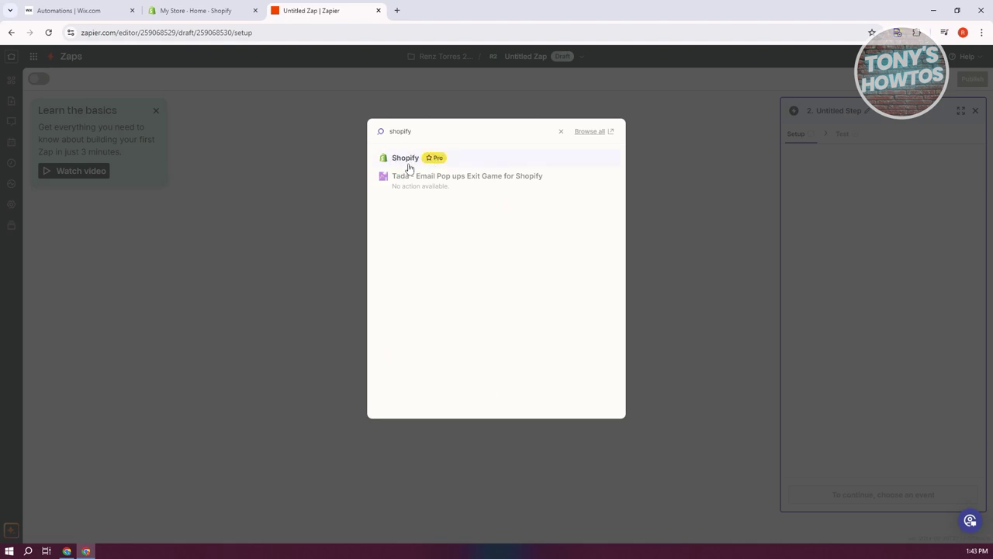
click(409, 168)
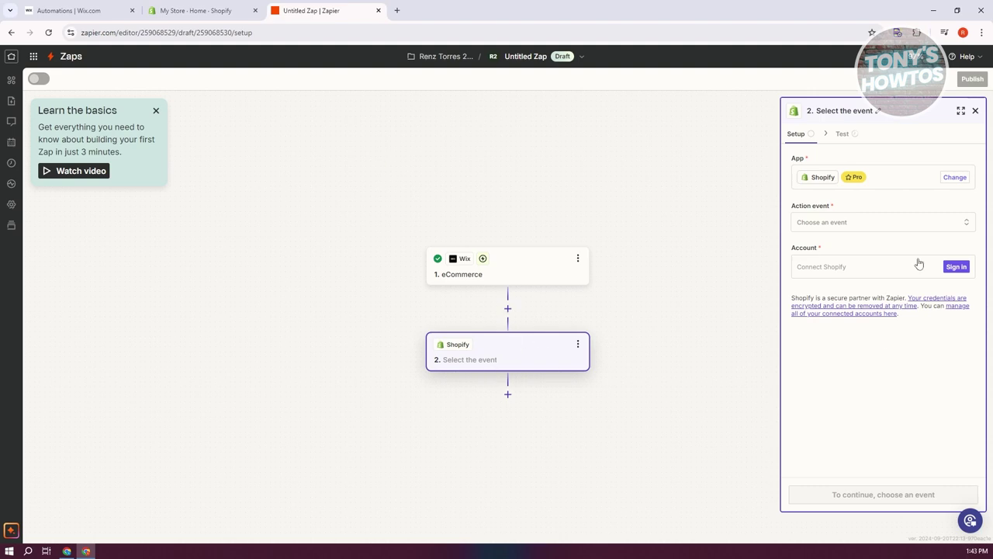
Choose Update Customer from the Shopify action event list.
click(867, 230)
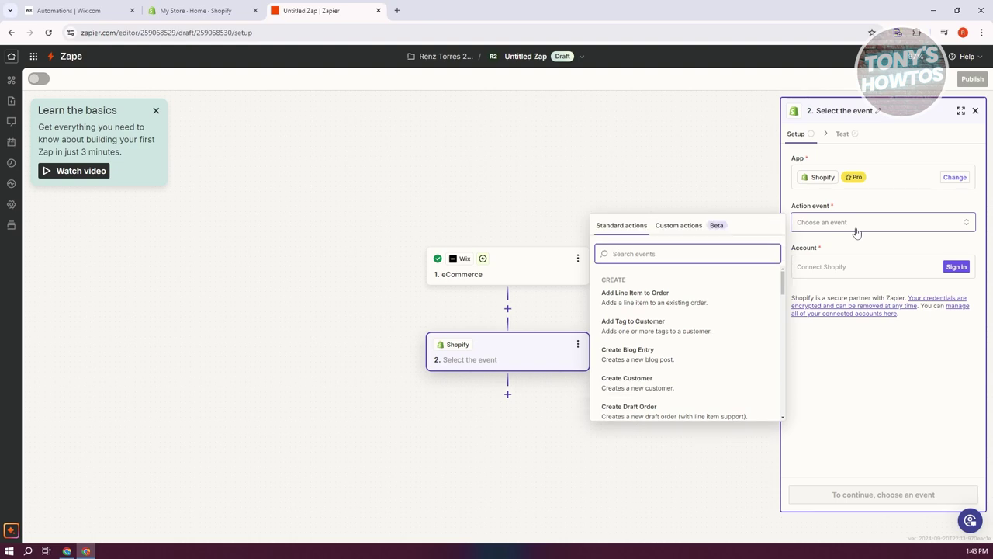
scroll(700, 327, down, 3)
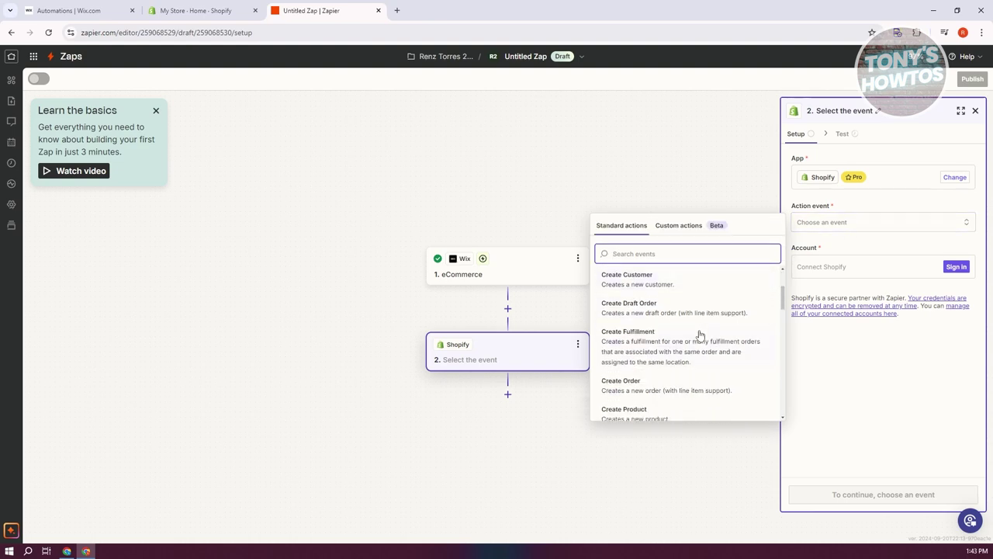
scroll(698, 334, down, 2)
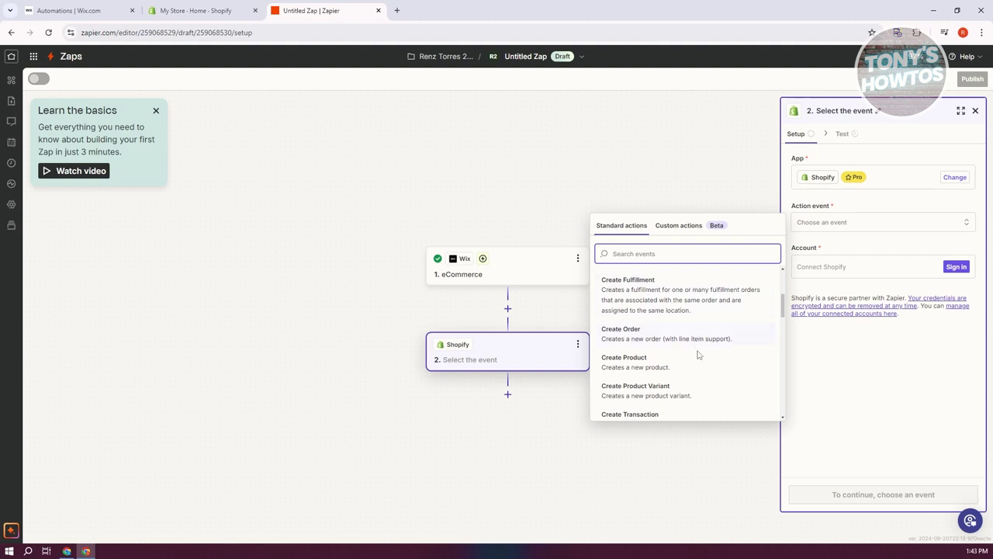
scroll(701, 357, down, 2)
scroll(702, 362, down, 2)
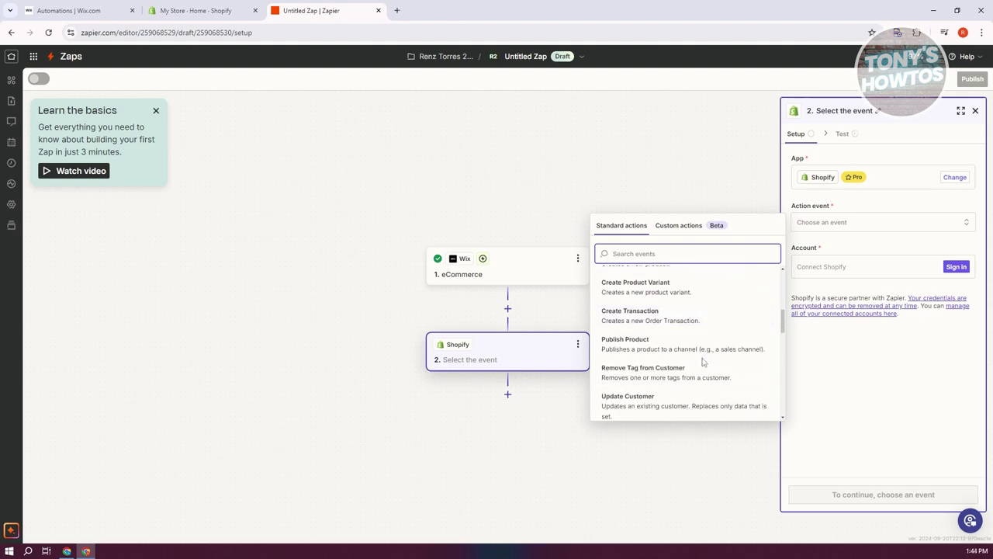
scroll(707, 364, down, 1)
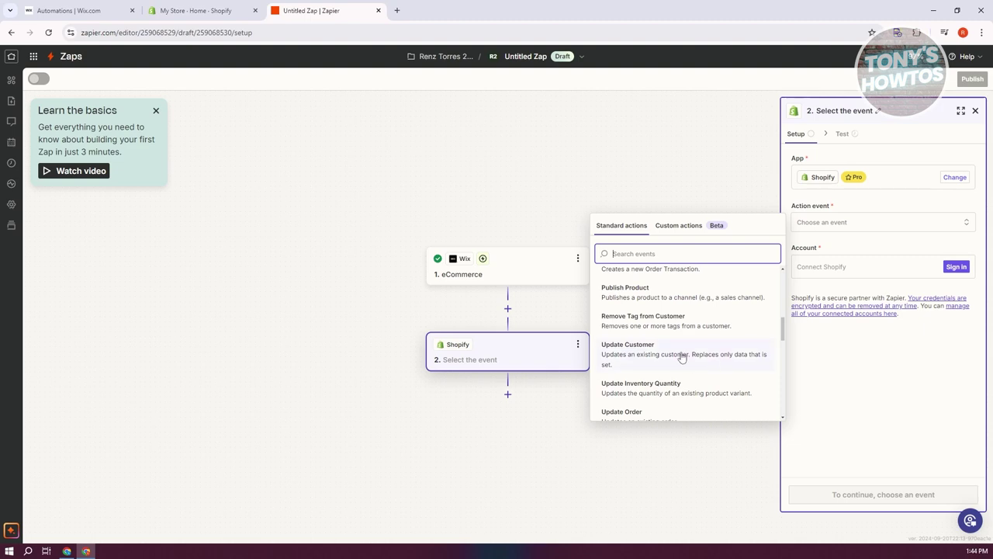
click(721, 359)
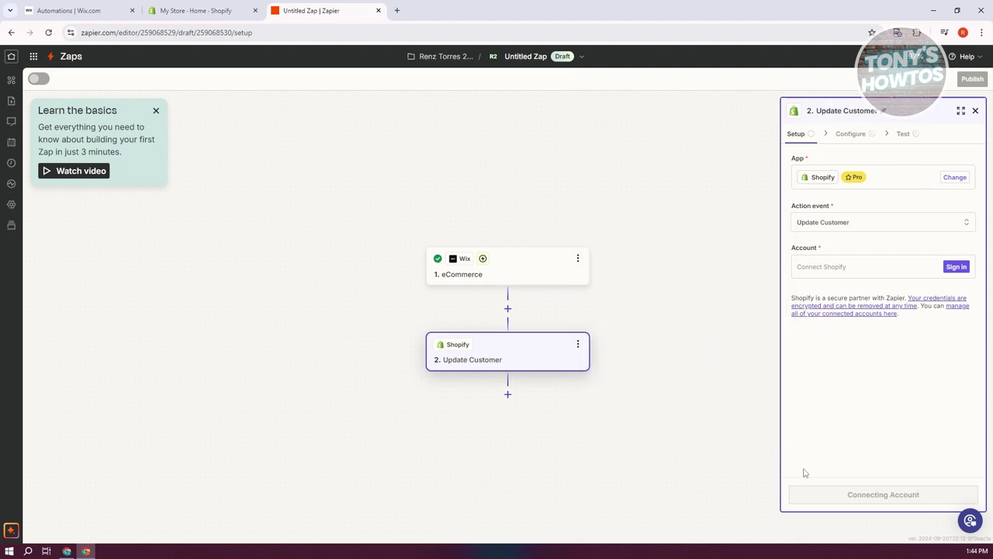
Start a Shopify account connection and copy the store subdomain from the storefront address.
click(956, 267)
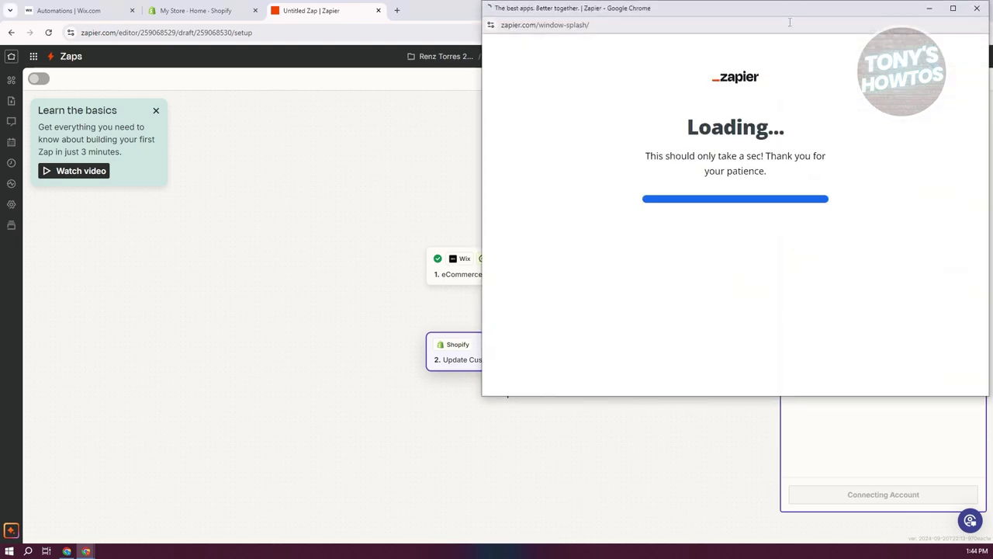
drag(791, 15, 665, 68)
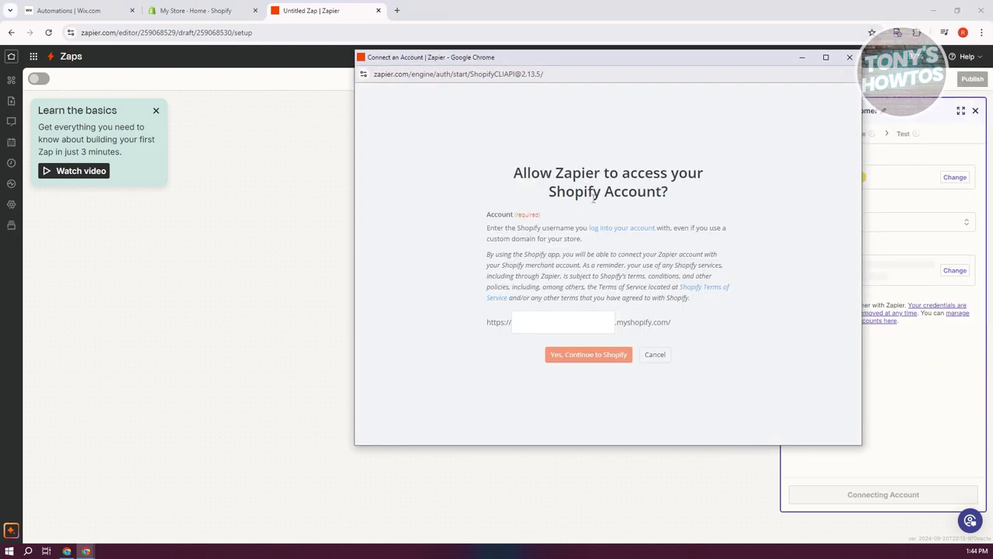
click(566, 318)
click(216, 11)
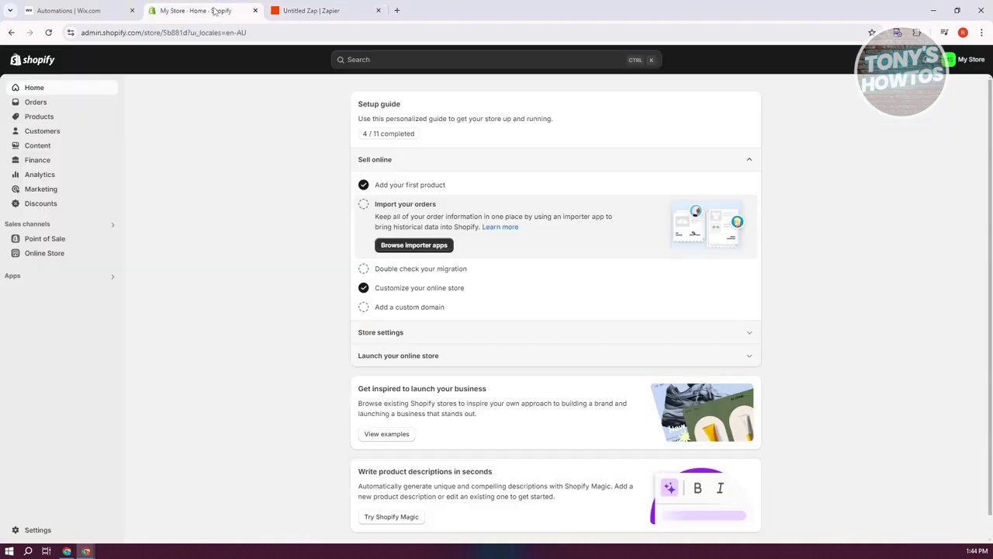
click(111, 254)
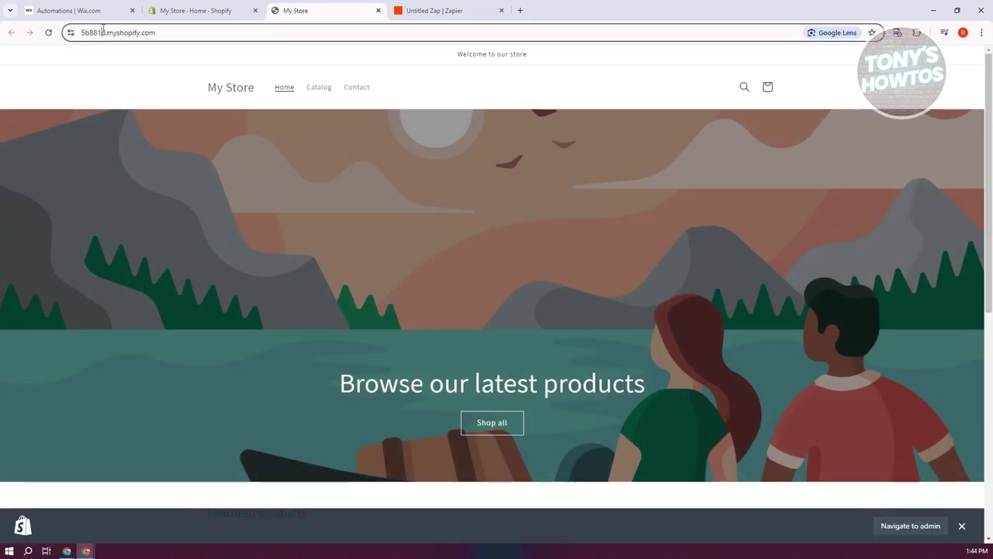
click(103, 31)
click(111, 33)
drag(105, 34, 126, 32)
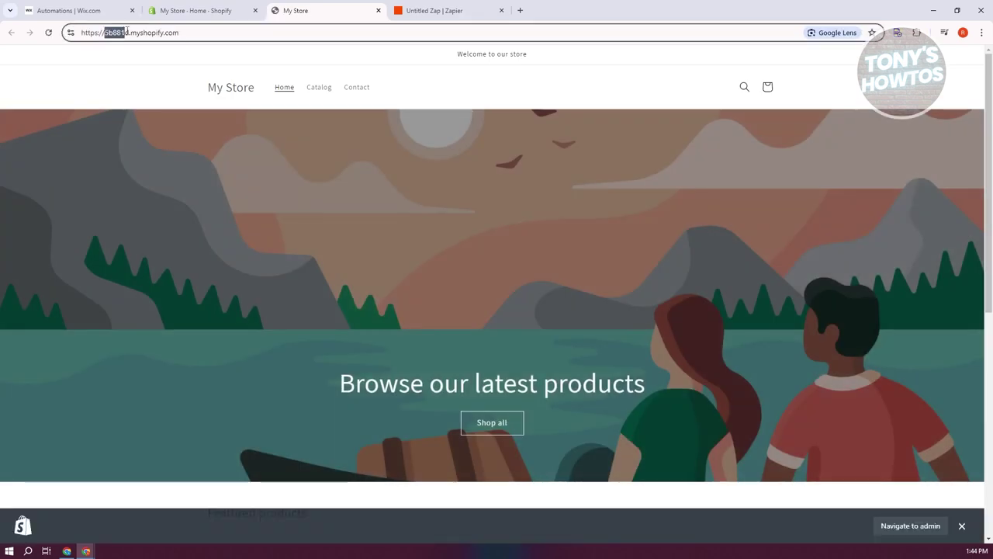
Paste the subdomain as the store, install the Zapier app, and select the Shopify account.
click(407, 10)
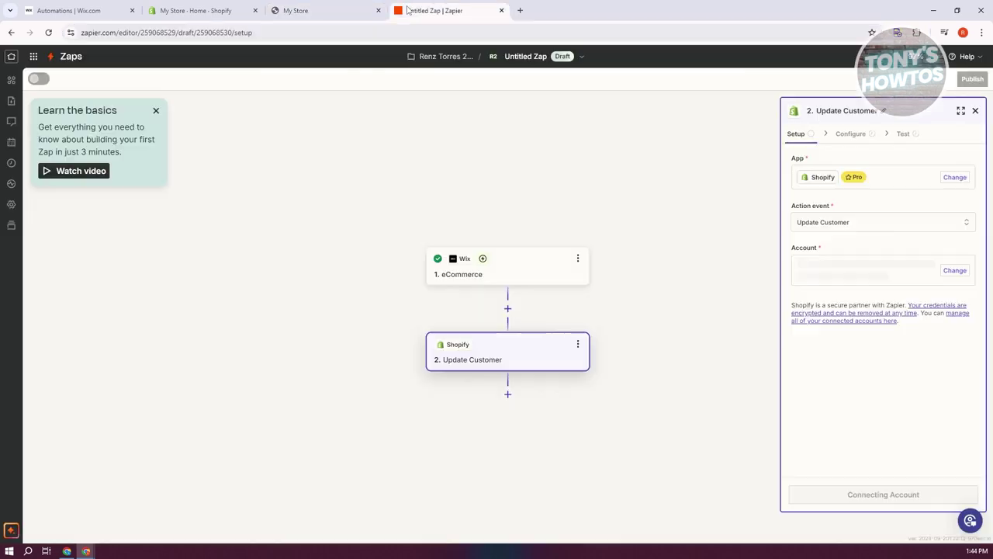
click(841, 272)
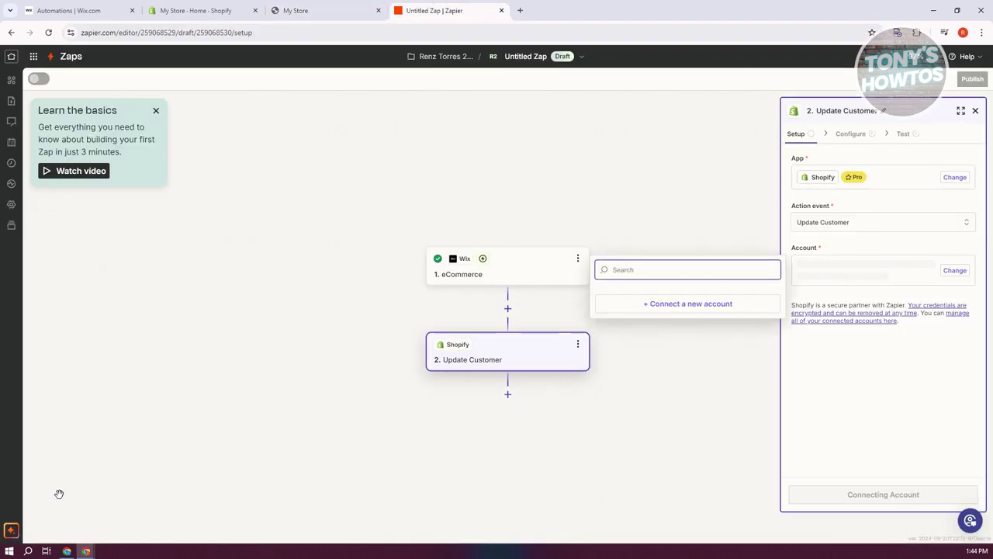
mouse_move(85, 551)
click(146, 516)
text(5b881d)
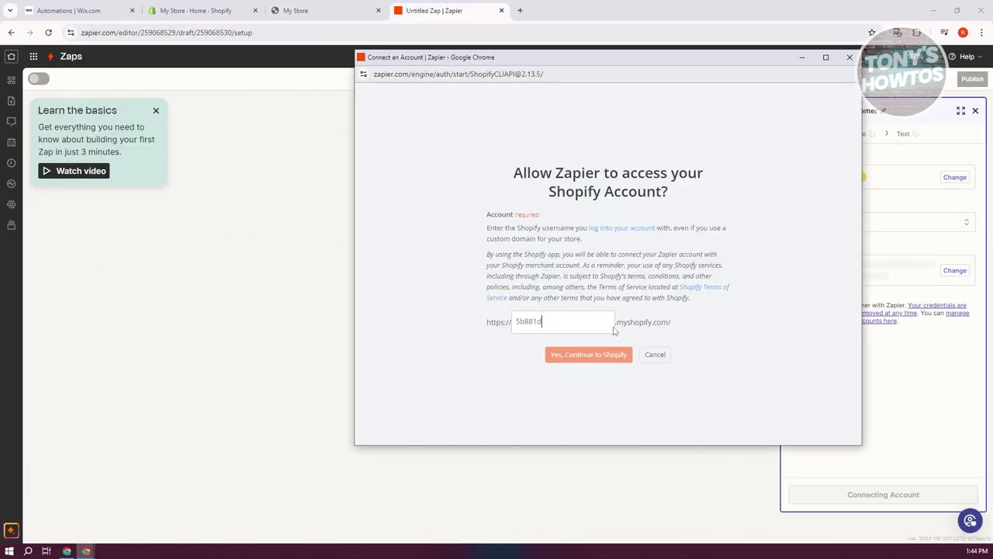
click(603, 361)
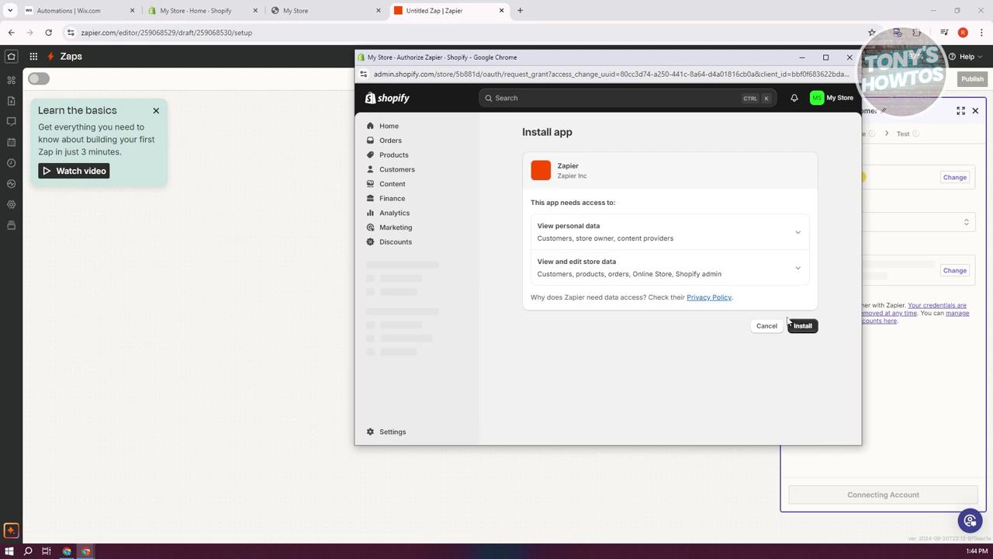
click(803, 326)
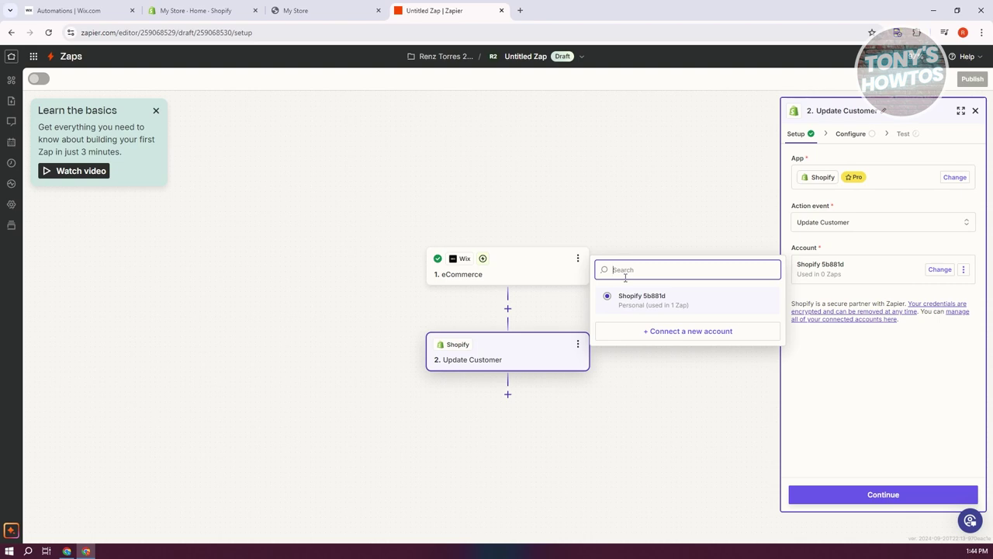
click(731, 304)
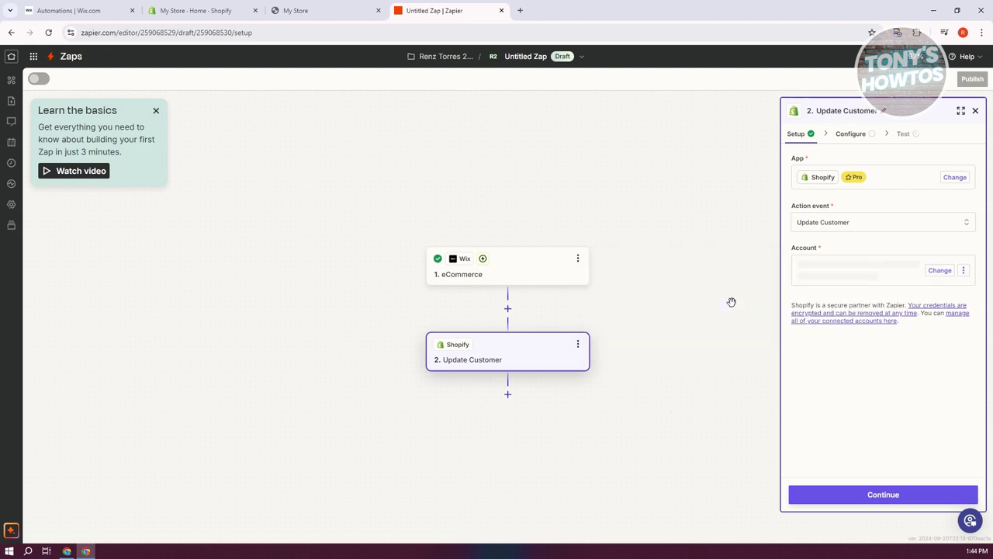
Go to the Update Customer fields, see the Customer list is empty, and start adding a search step.
click(909, 498)
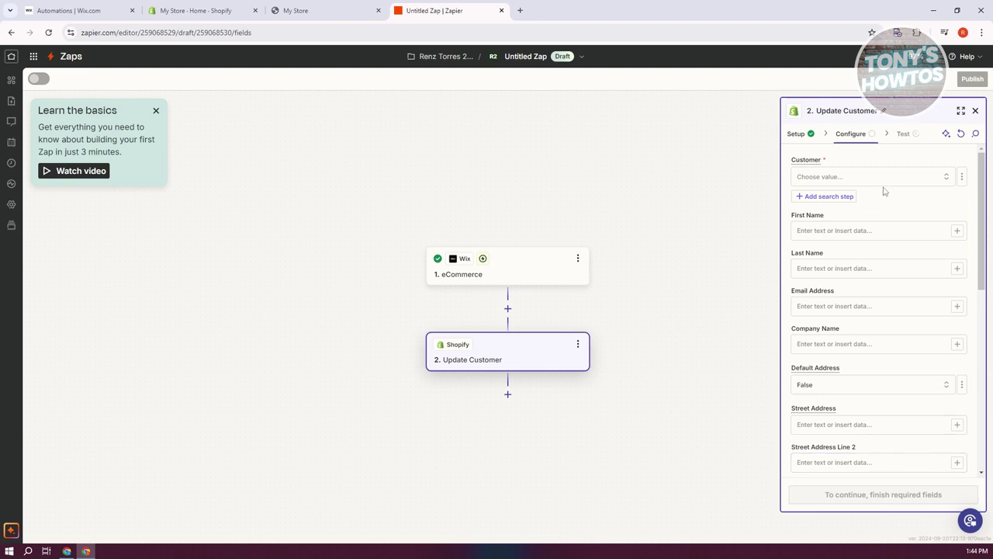
click(907, 176)
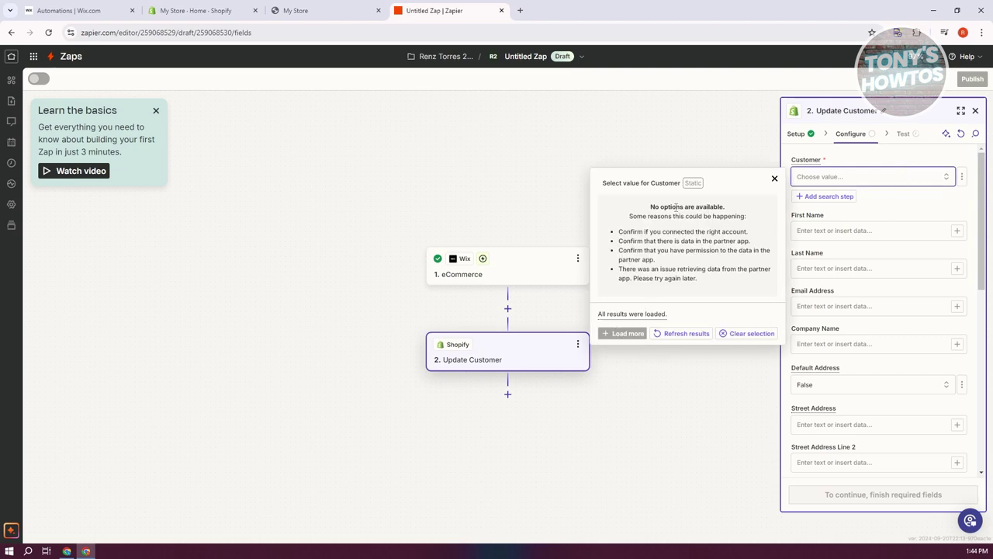
click(892, 205)
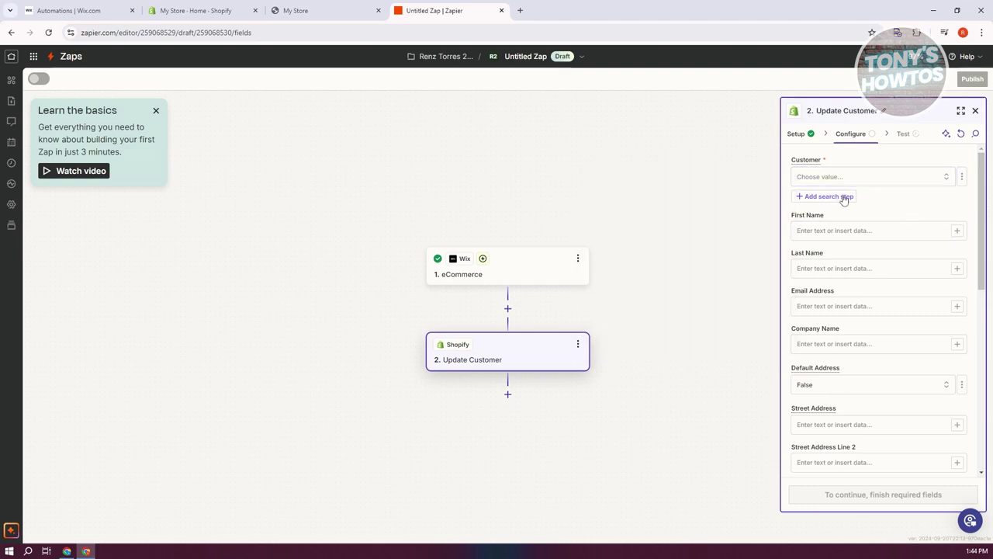
click(844, 198)
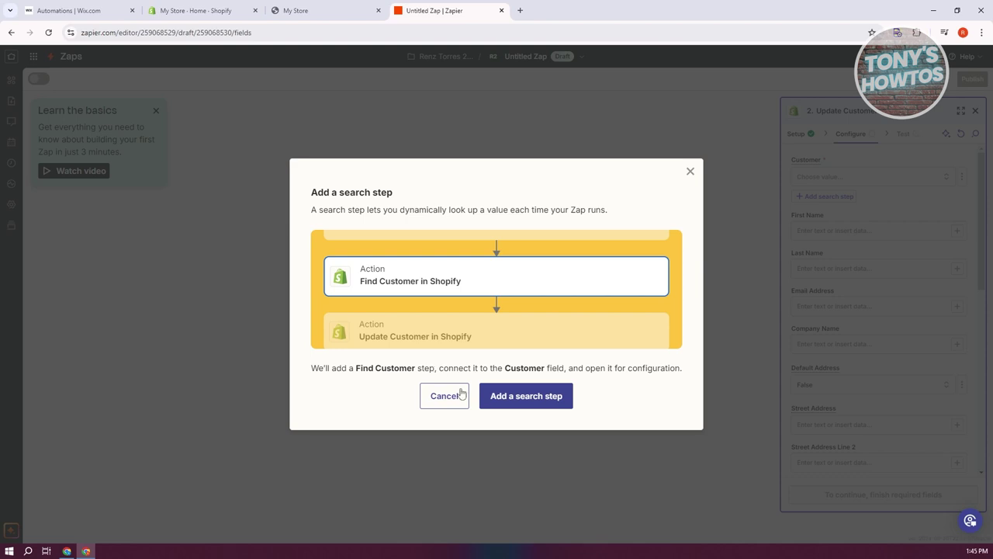
Add the Find Customer in Shopify search step, then delete it from the Zap.
click(554, 405)
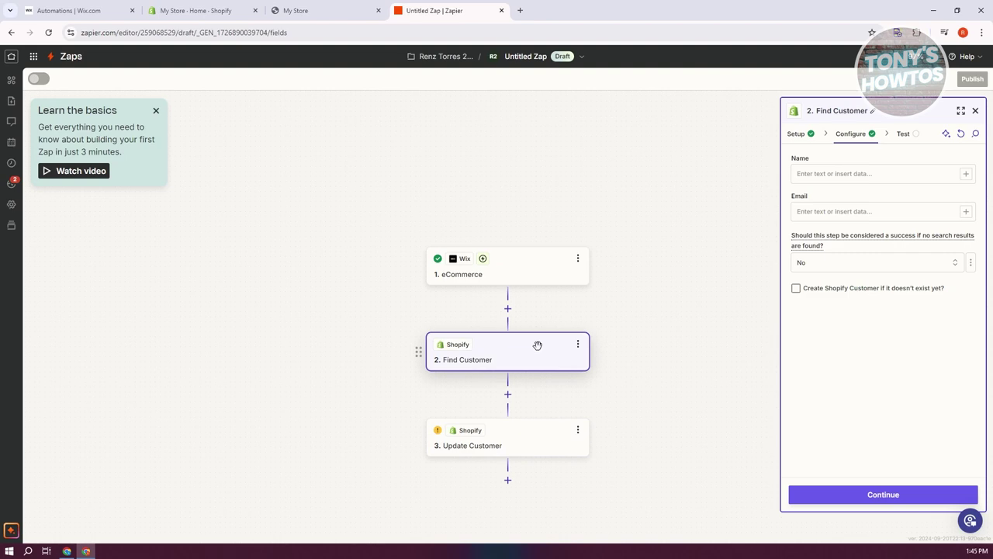
click(578, 346)
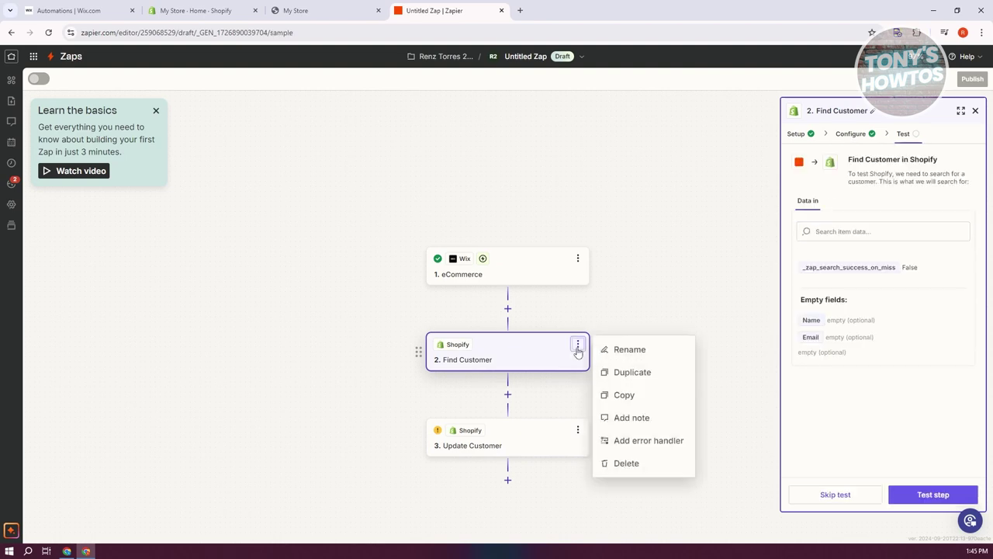
click(657, 463)
click(526, 290)
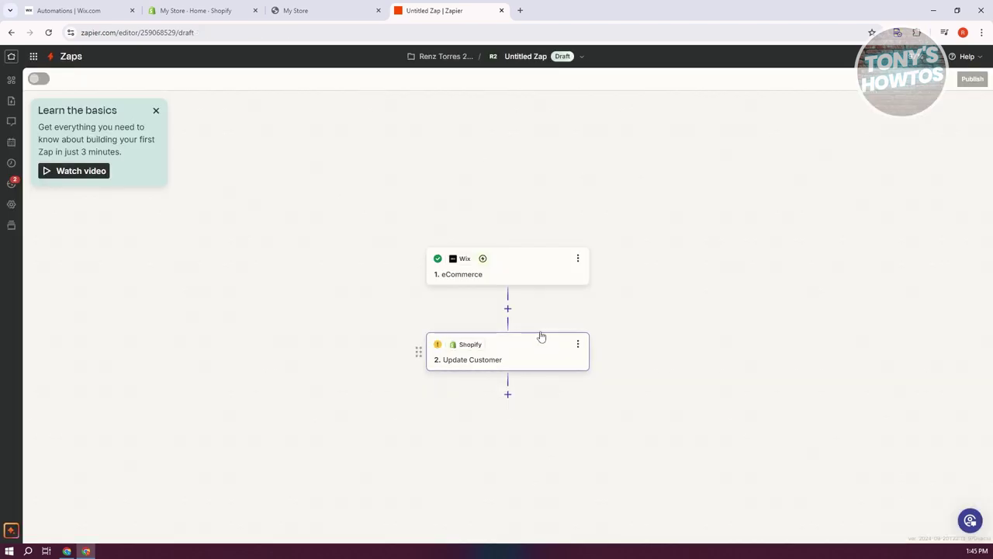
Remove the ID value from the Update Customer step's Customer field.
click(532, 357)
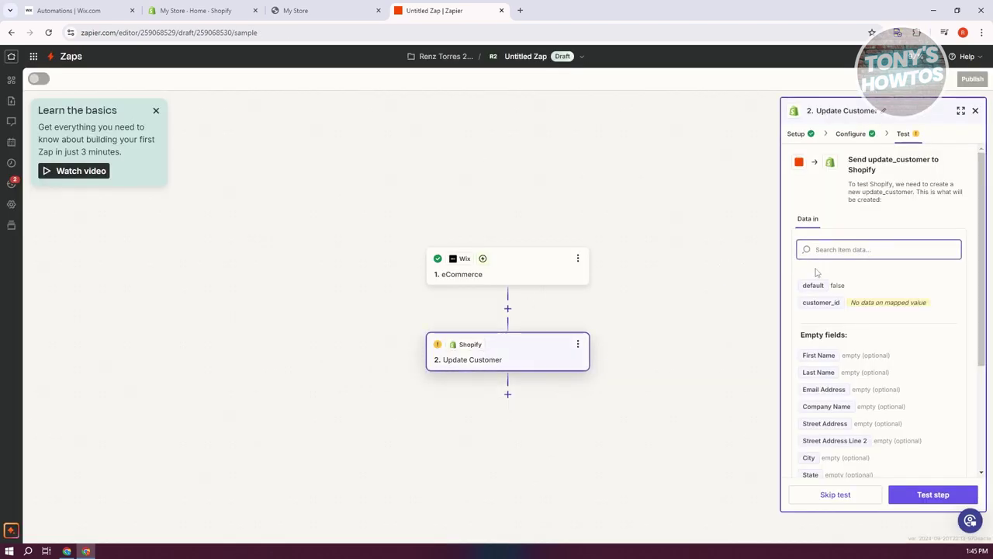
click(854, 133)
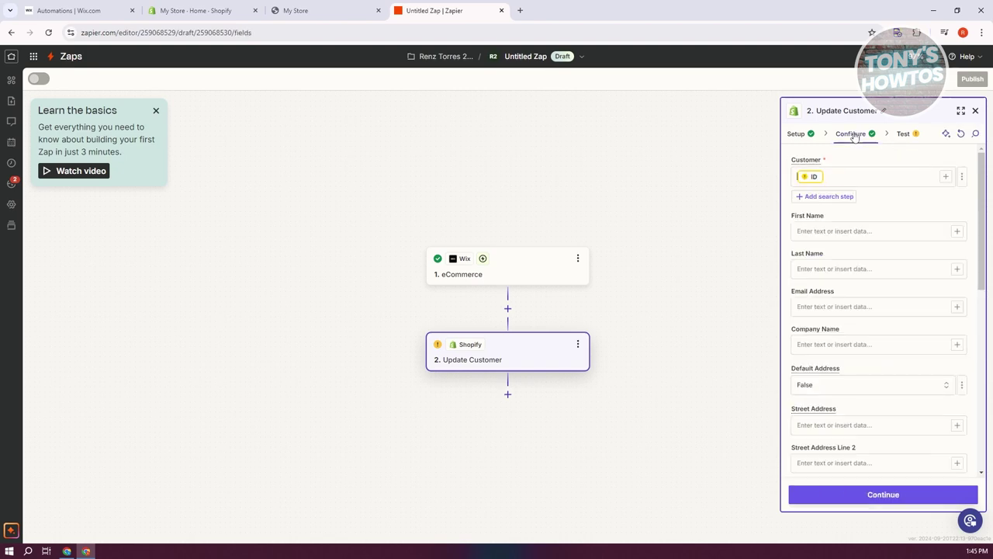
click(842, 172)
key(BackSpace)
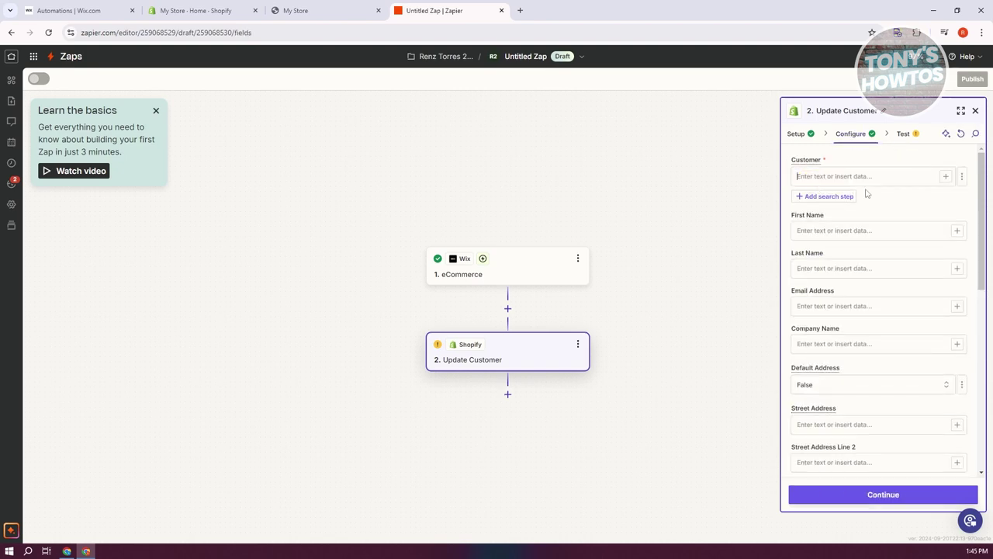
Continue past the Update Customer fields, then return to its Configure form.
scroll(872, 241, down, 3)
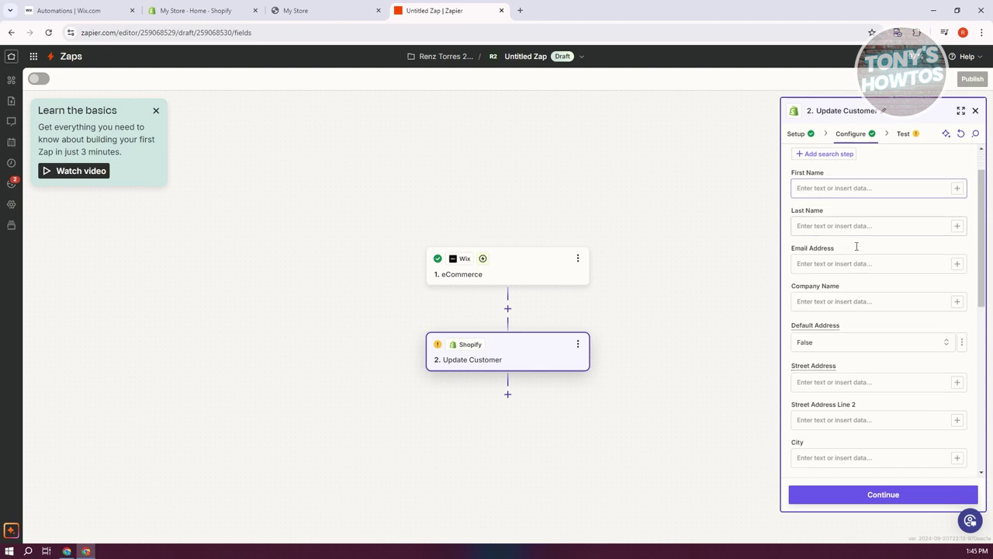
scroll(869, 257, down, 5)
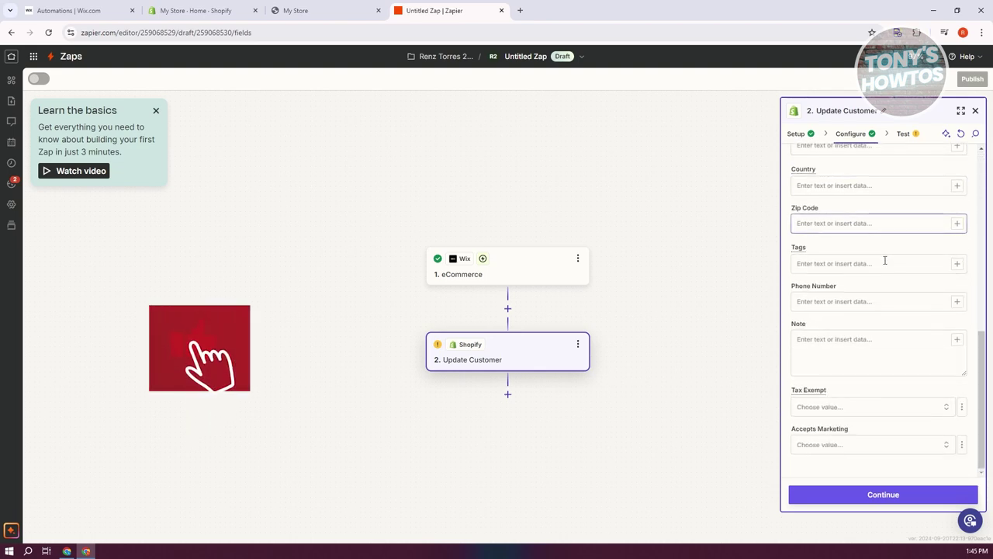
click(898, 493)
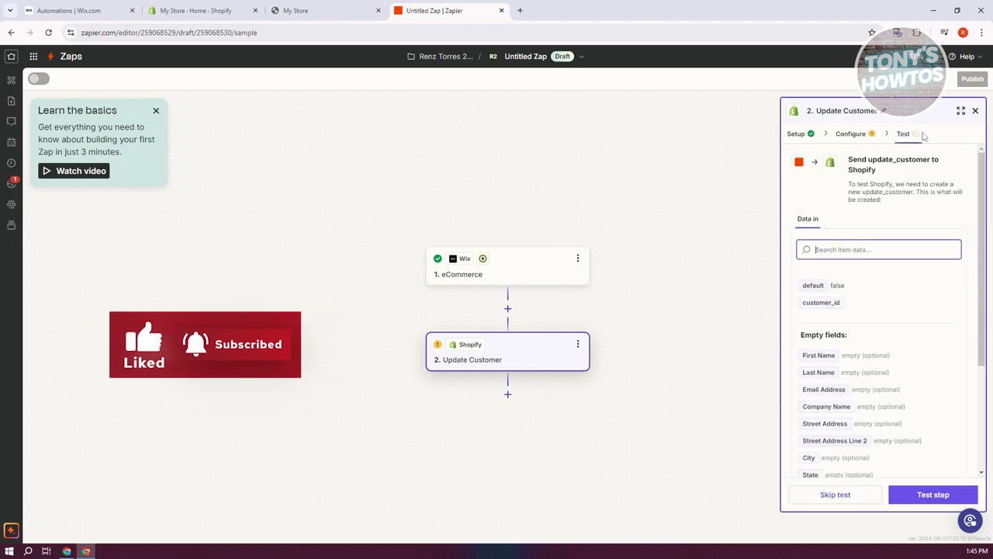
scroll(916, 366, down, 1)
scroll(921, 358, down, 3)
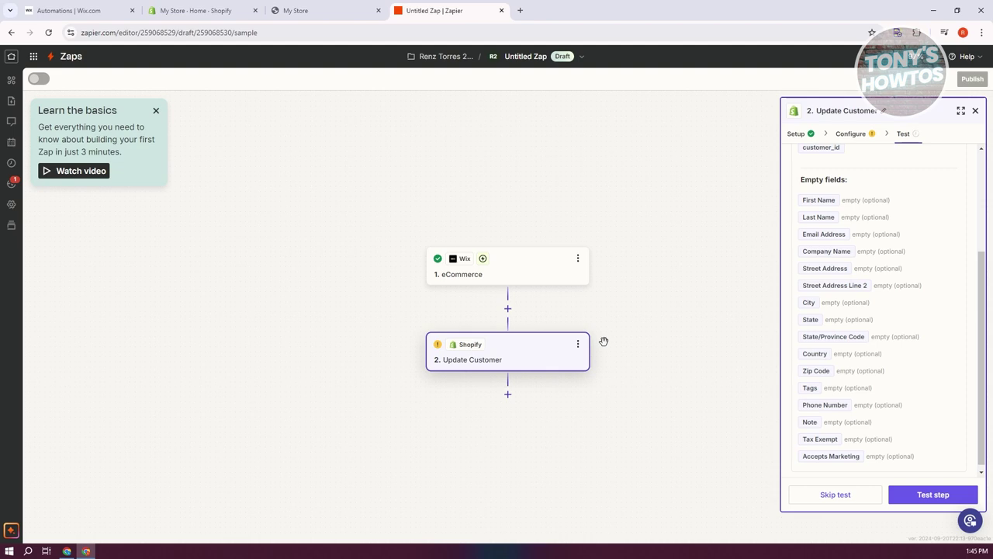
click(854, 134)
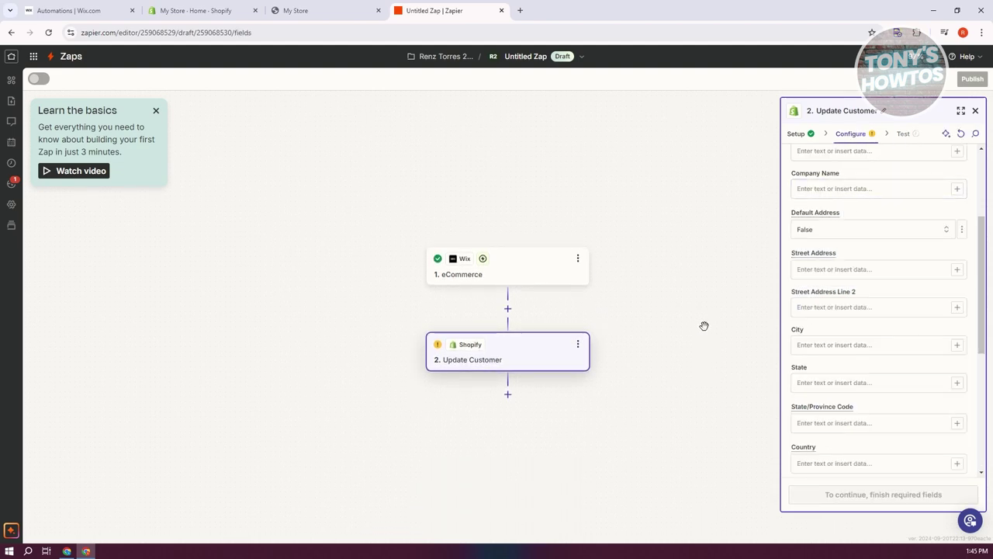
click(155, 110)
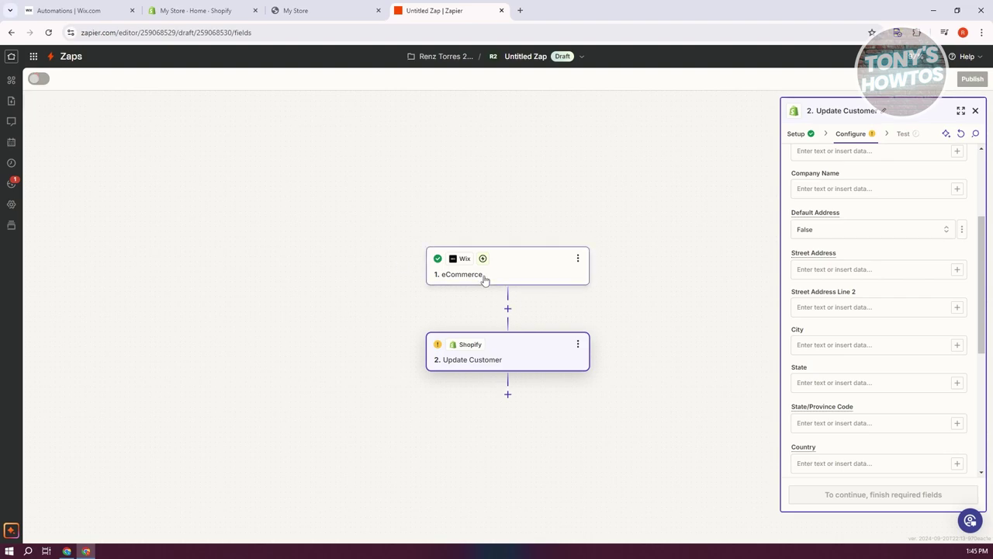
Confirm the Wix eCommerce trigger uses Checkout abandoned, then close the My Store storefront tab.
click(525, 269)
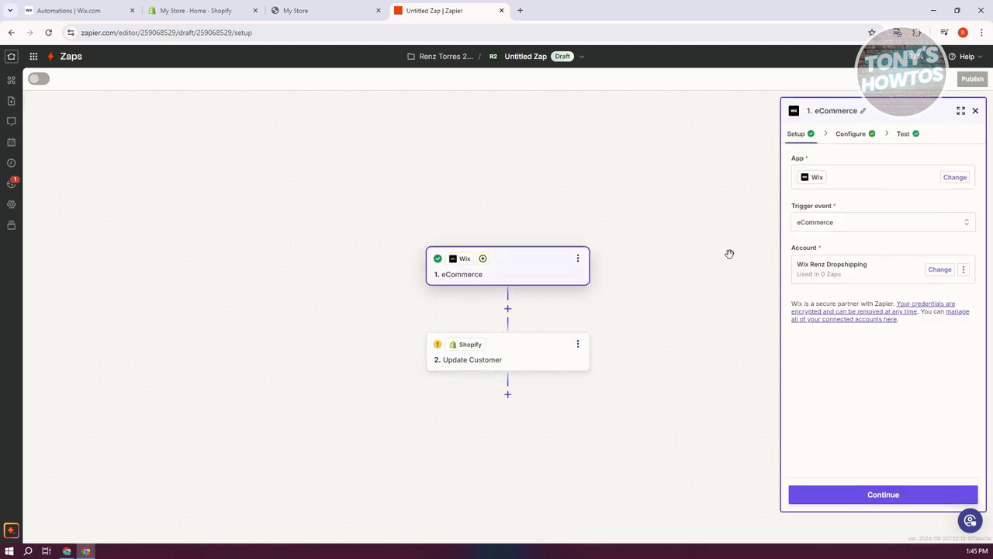
click(865, 135)
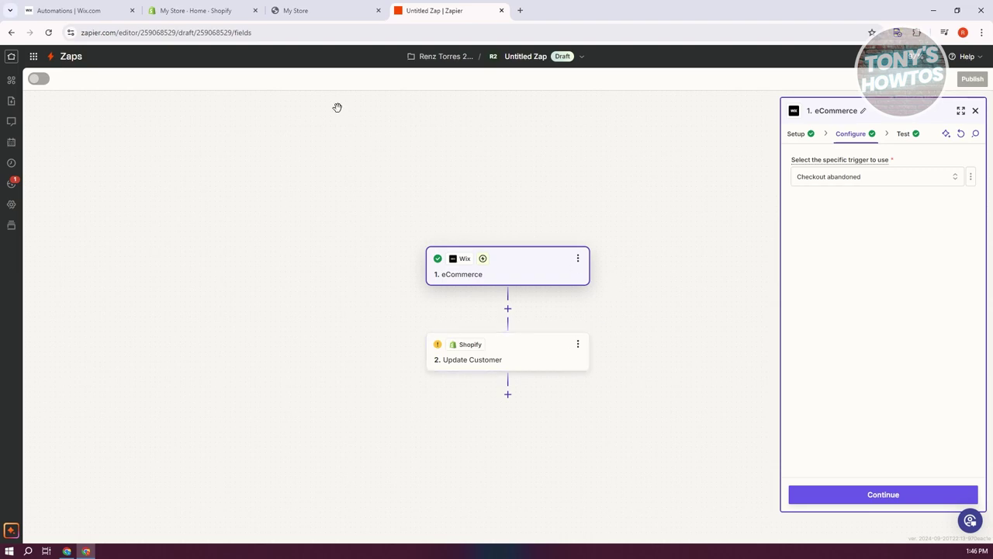
mouse_move(180, 4)
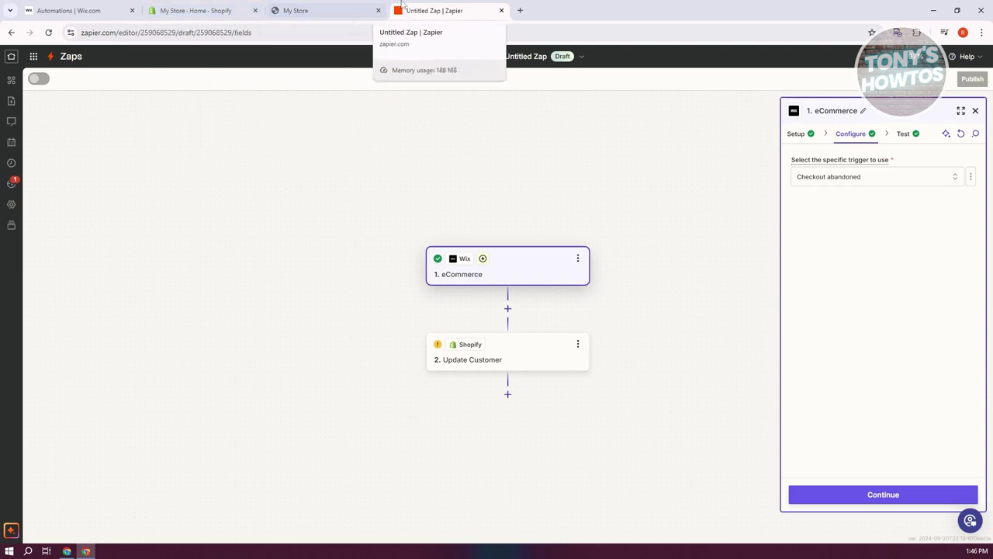
click(362, 9)
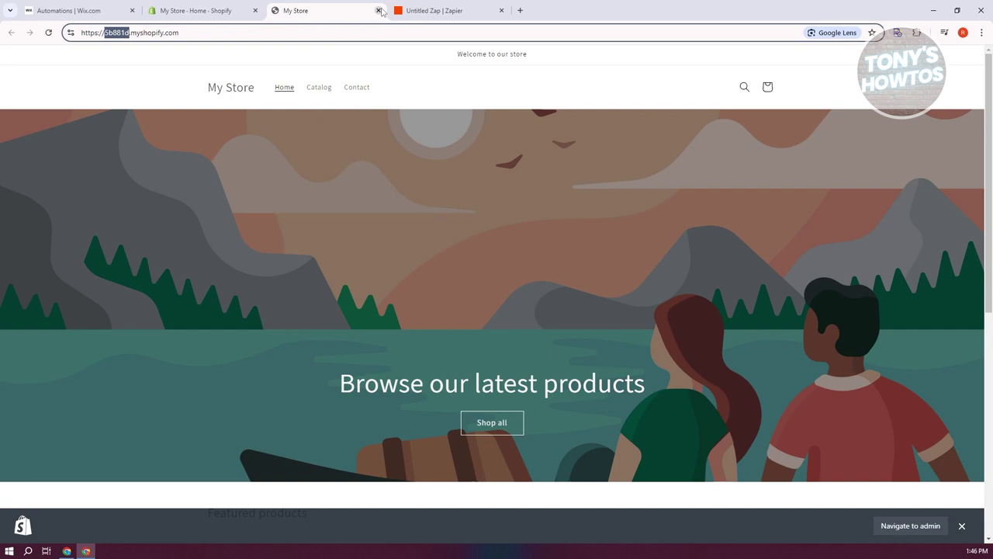
click(378, 10)
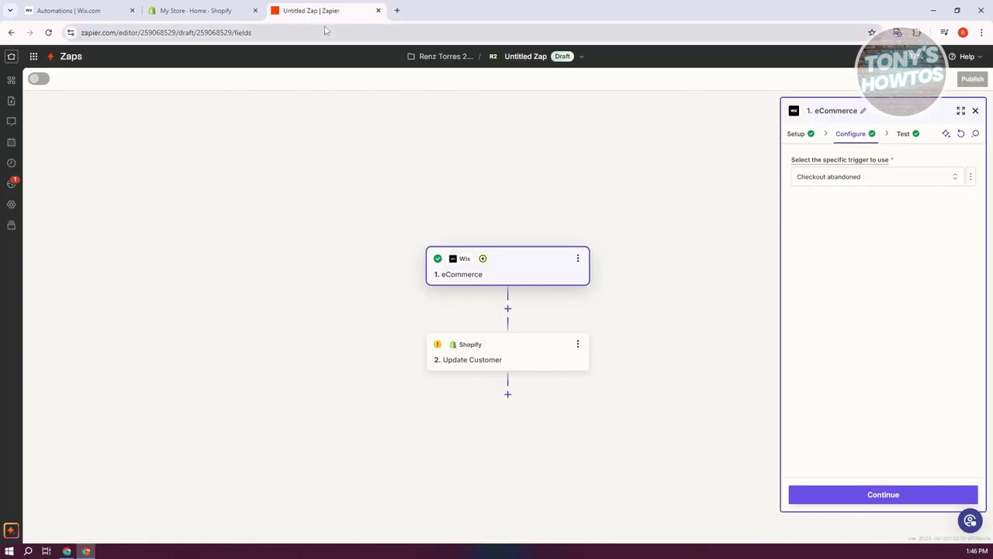